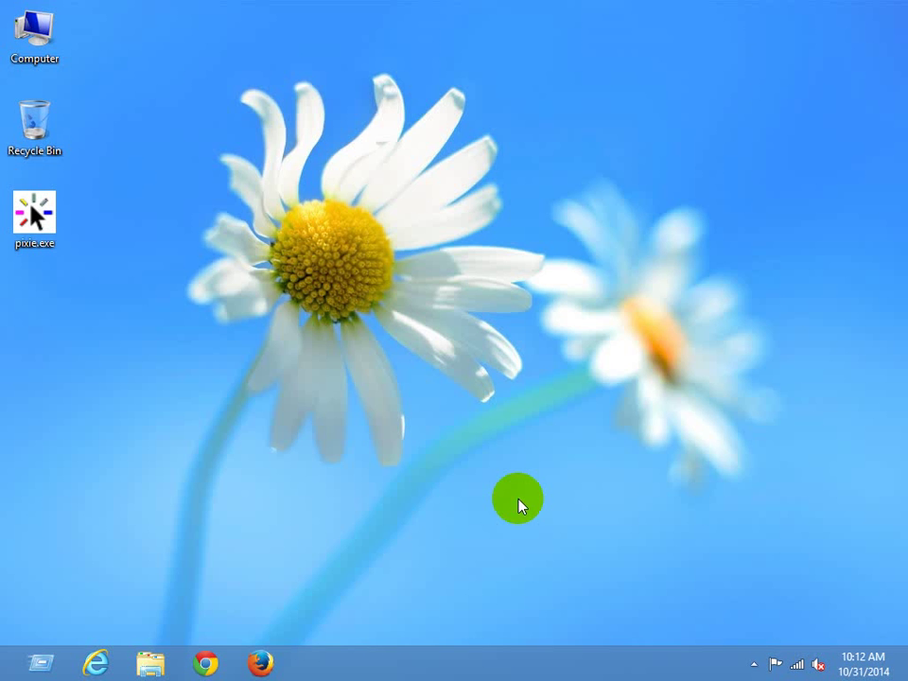
Step: Create a new text document on the desktop and name it test.jpg, accepting the extension change
right_click(320, 336)
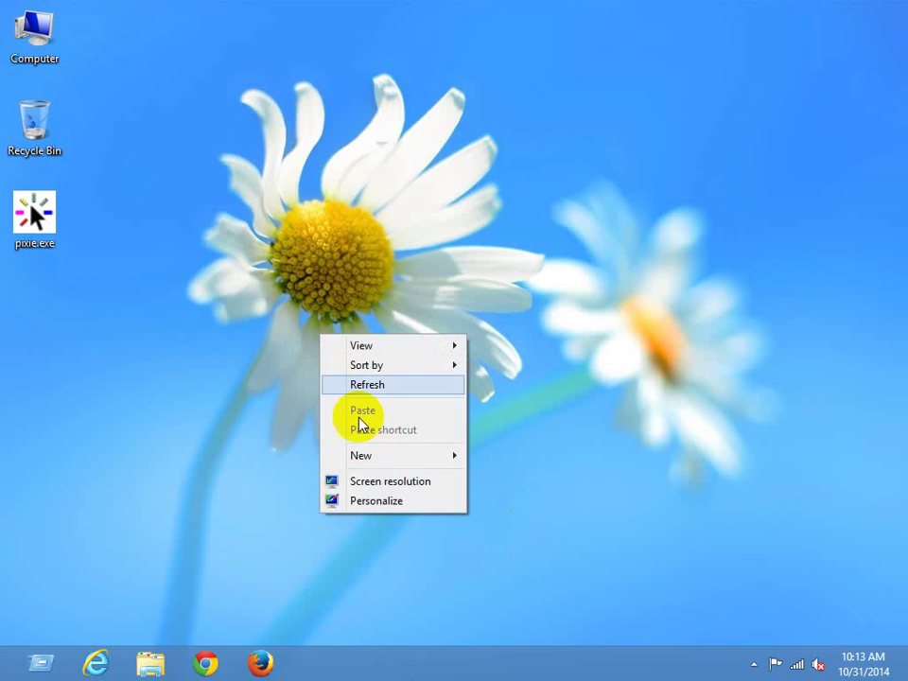
mouse_move(372, 460)
click(515, 617)
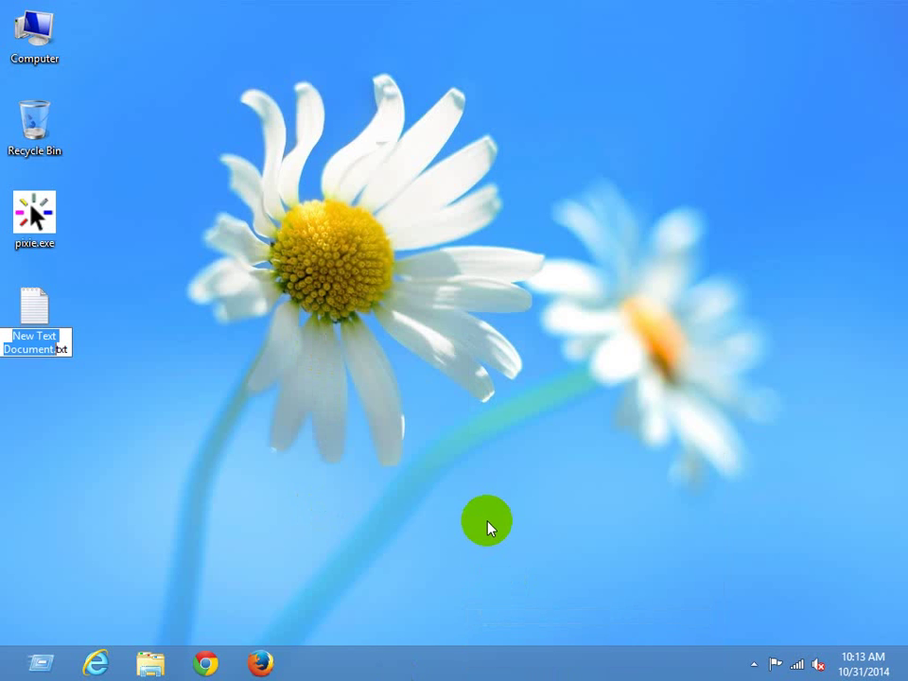
key(ctrl+a)
text(test.jpg)
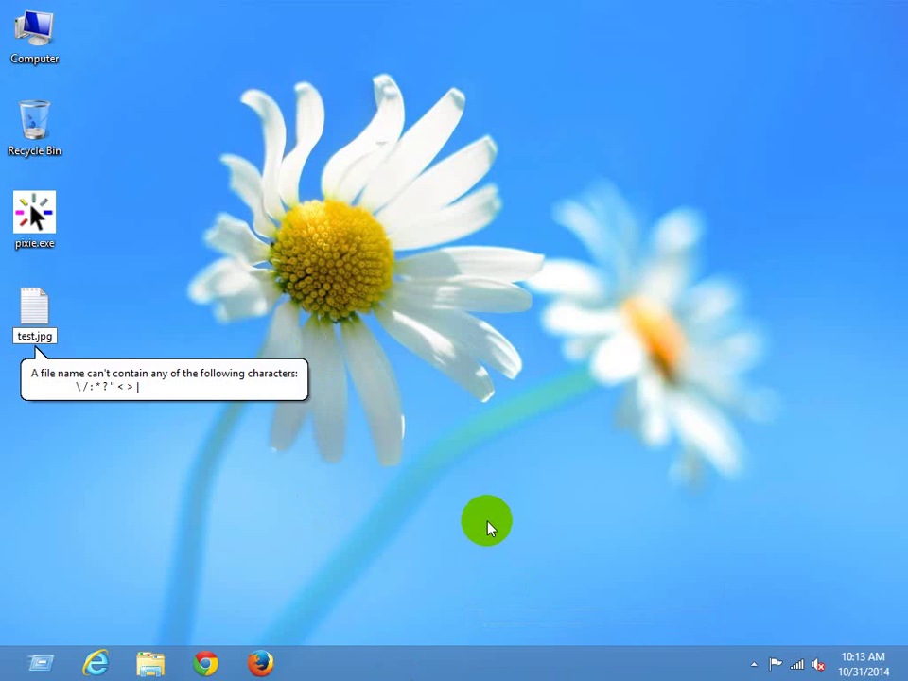
key(Return)
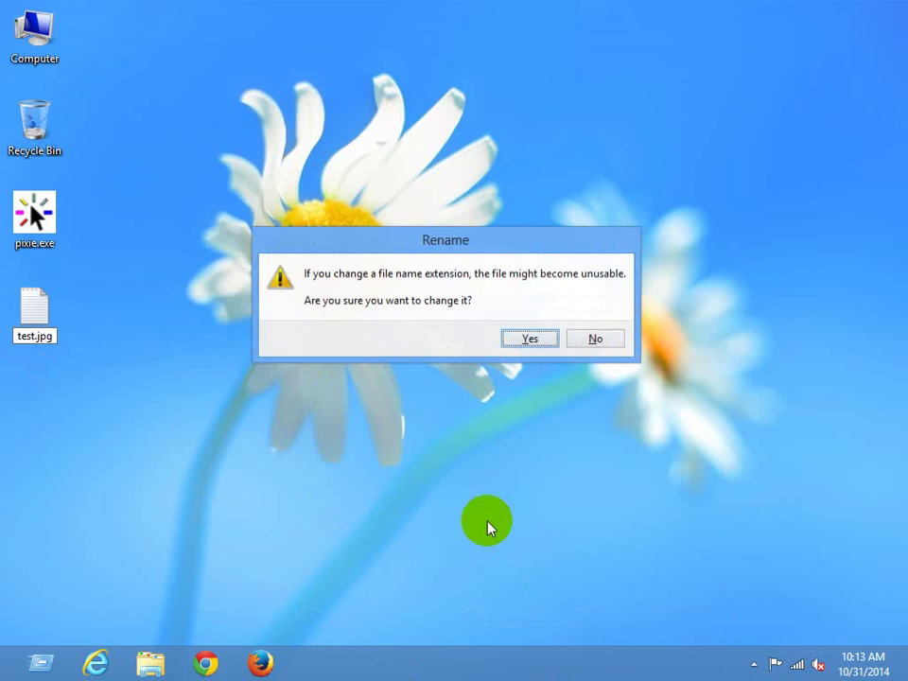
key(Return)
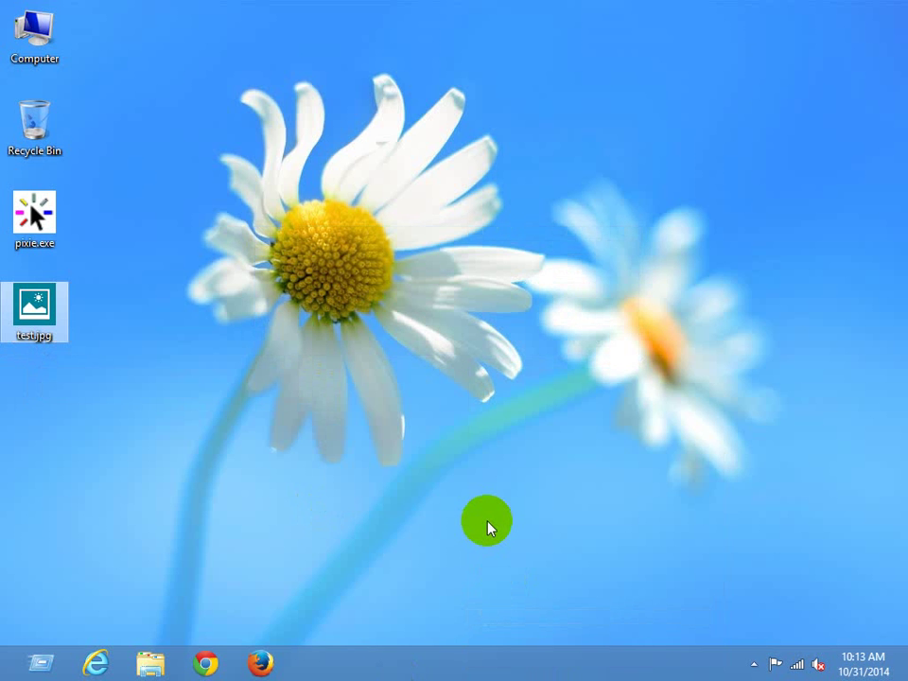
Step: Change the extension of the test.jpg file on the desktop to doc, accepting the extension change
key(F2)
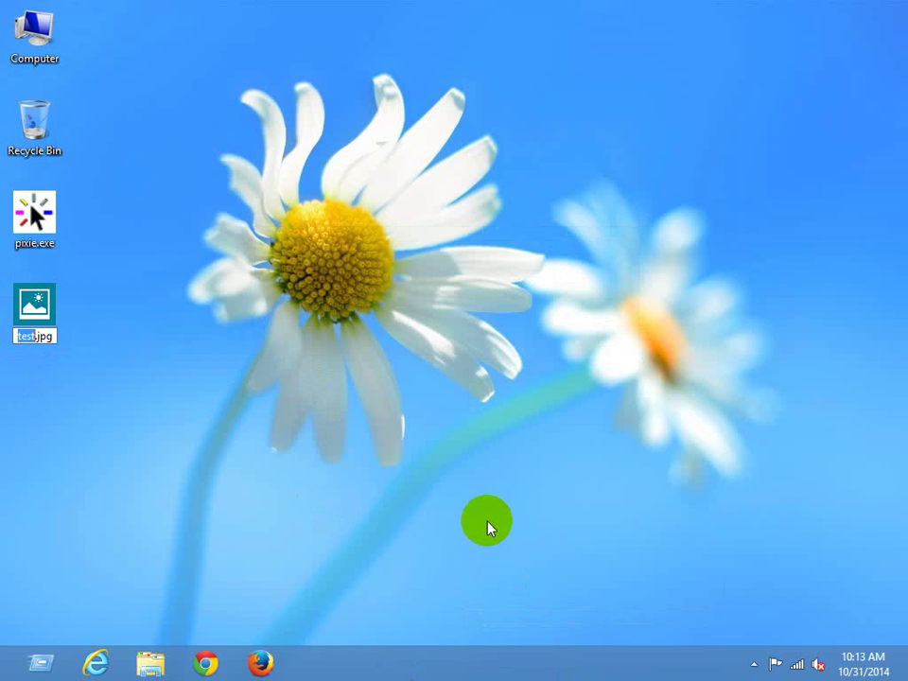
key(Right)
key(Right)
key(shift+End)
text(doc)
key(Return)
key(Return)
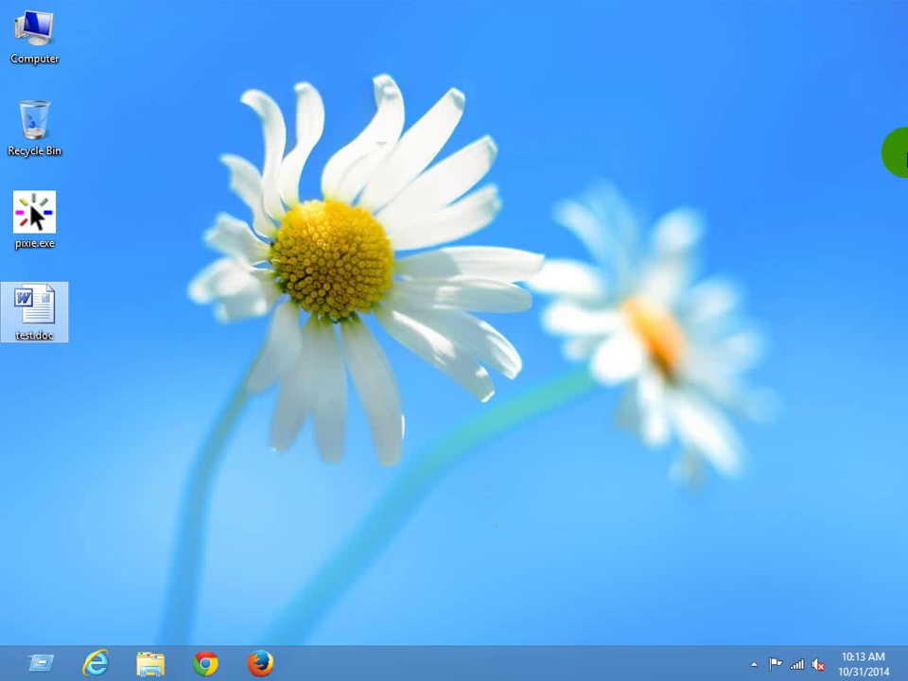
Step: Search Control Panel for "folder" and open Folder Options
mouse_move(891, 604)
click(869, 518)
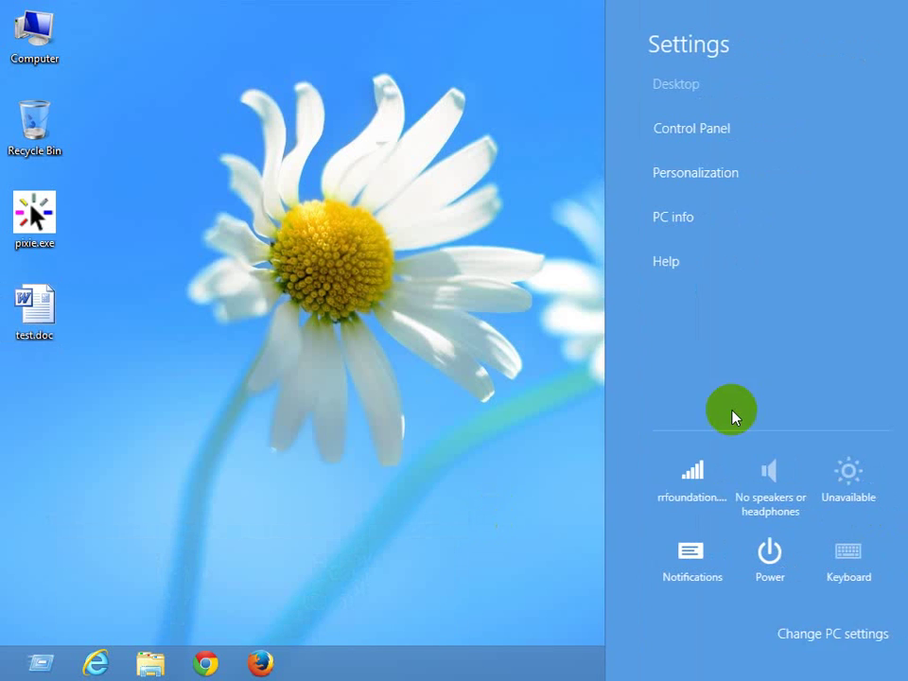
click(634, 127)
click(662, 109)
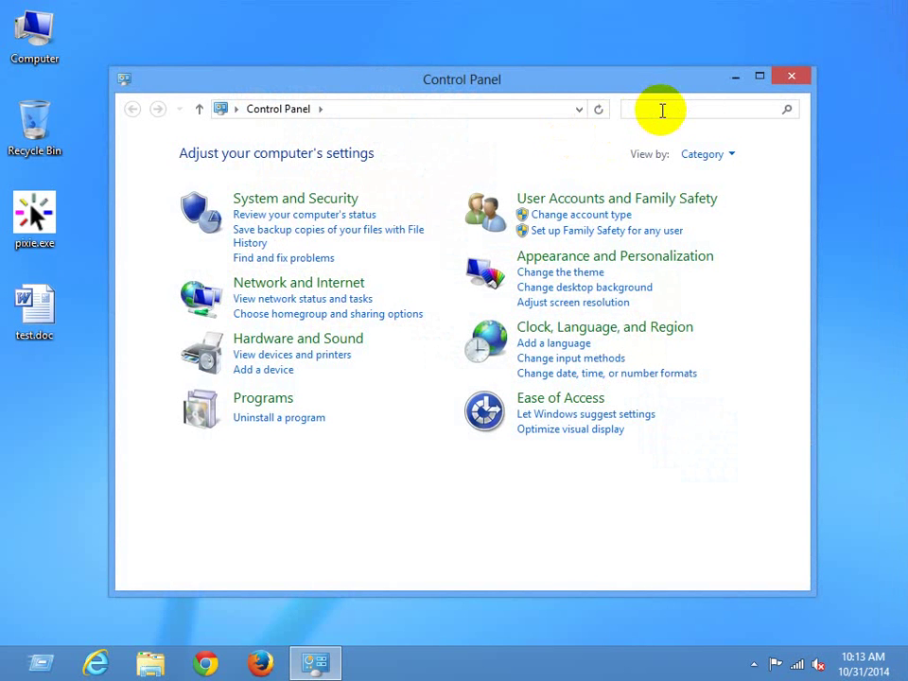
text(folder)
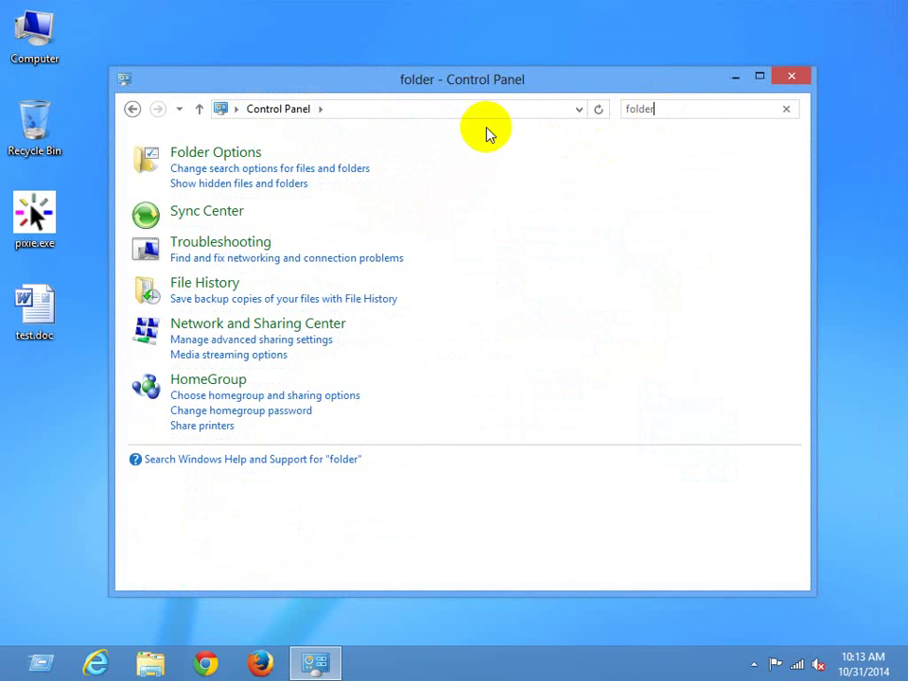
click(231, 157)
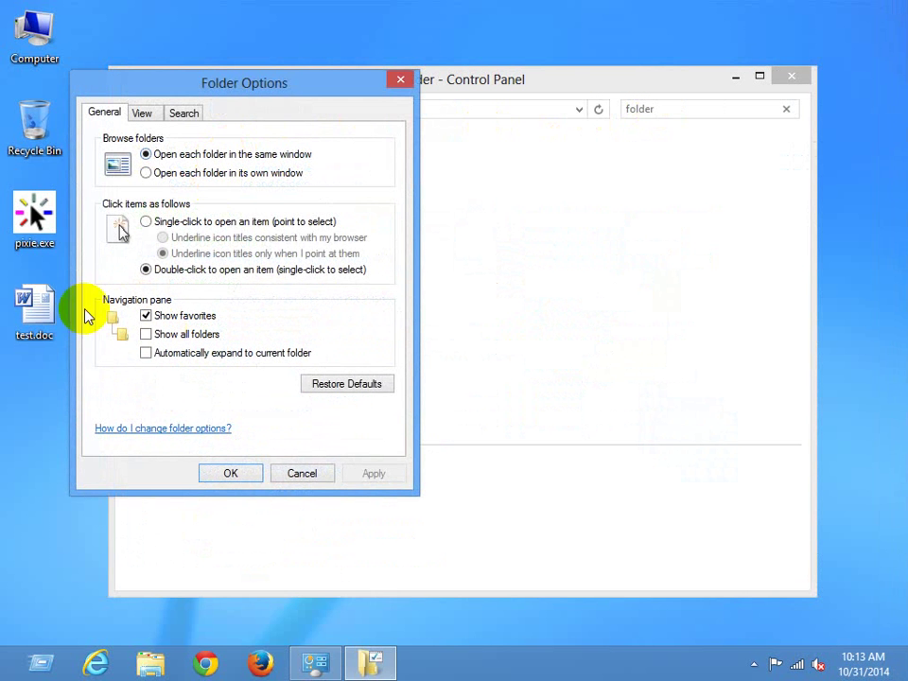
Step: Enable hiding extensions for known file types in the advanced folder view settings and apply it
click(142, 113)
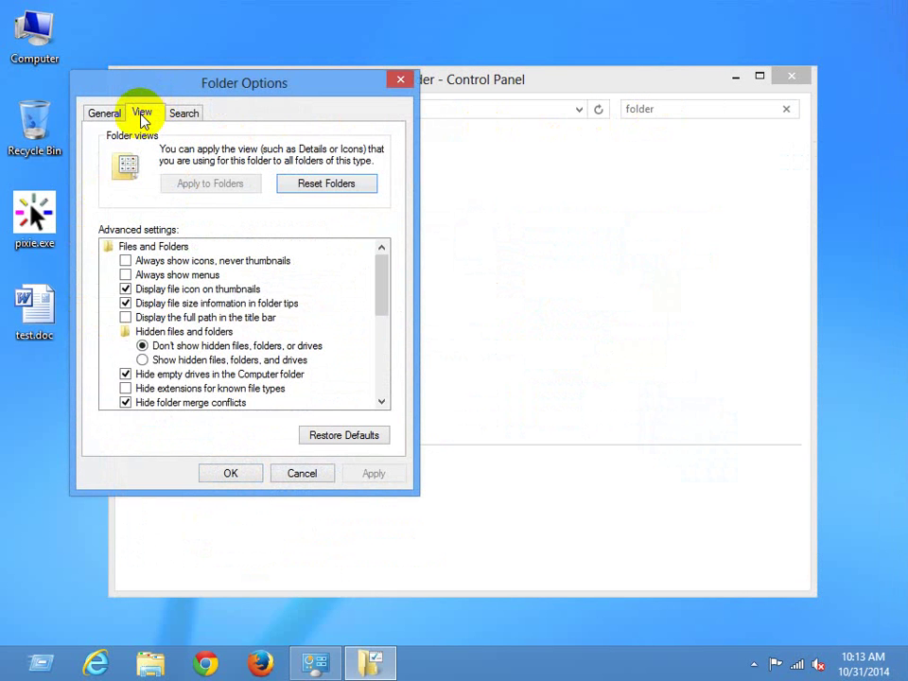
click(124, 389)
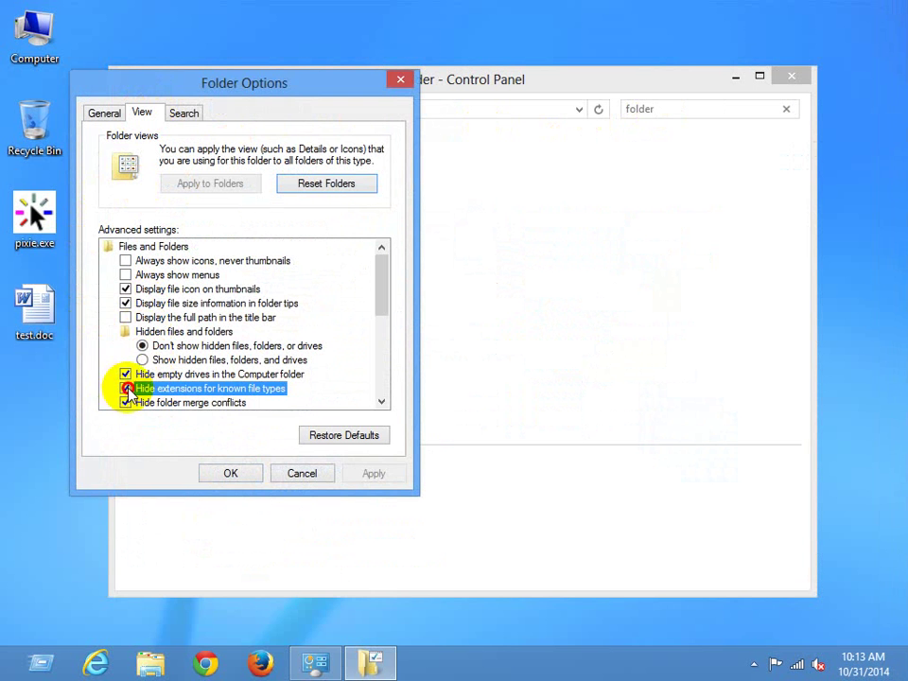
click(374, 474)
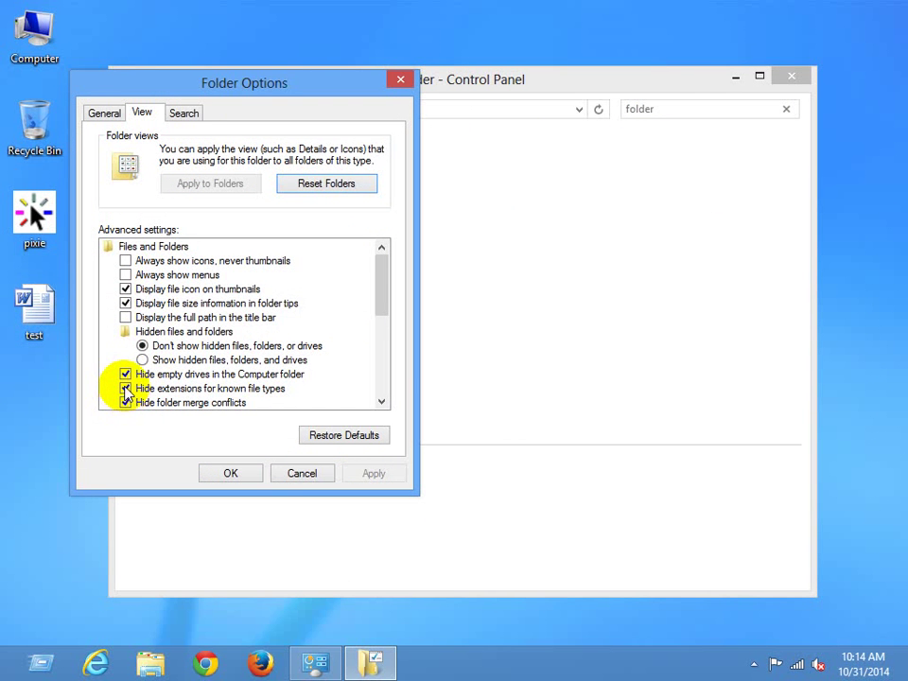
Step: Disable hiding extensions for known file types, apply it, and close Folder Options and Control Panel
click(125, 390)
click(367, 475)
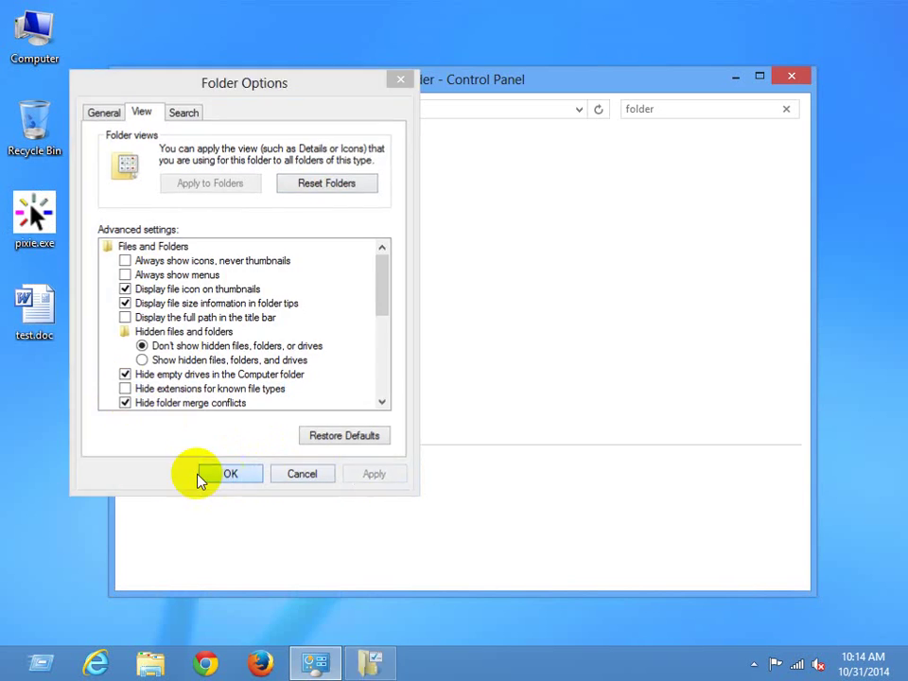
click(205, 476)
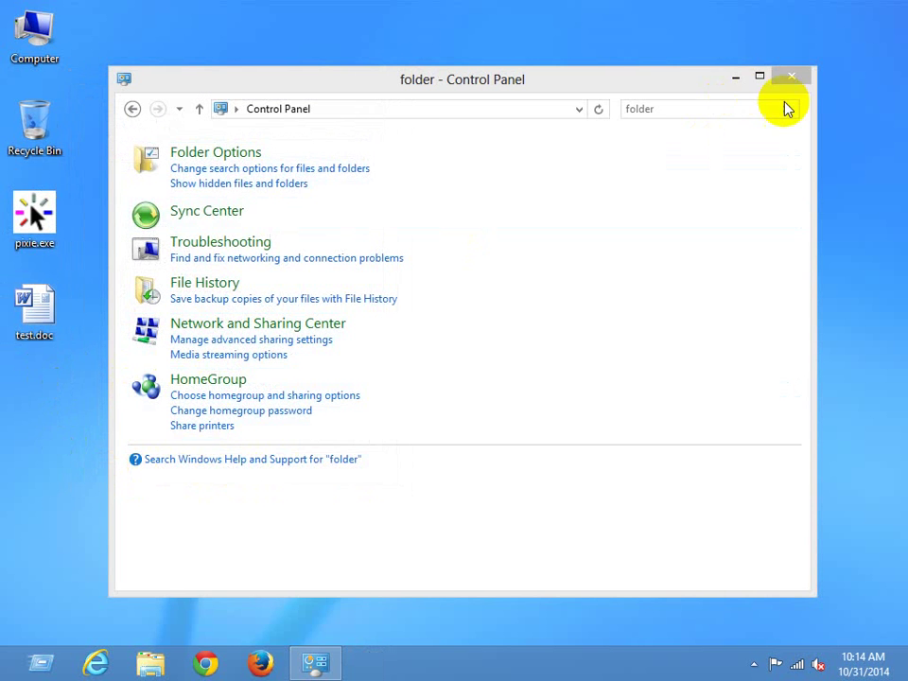
click(790, 78)
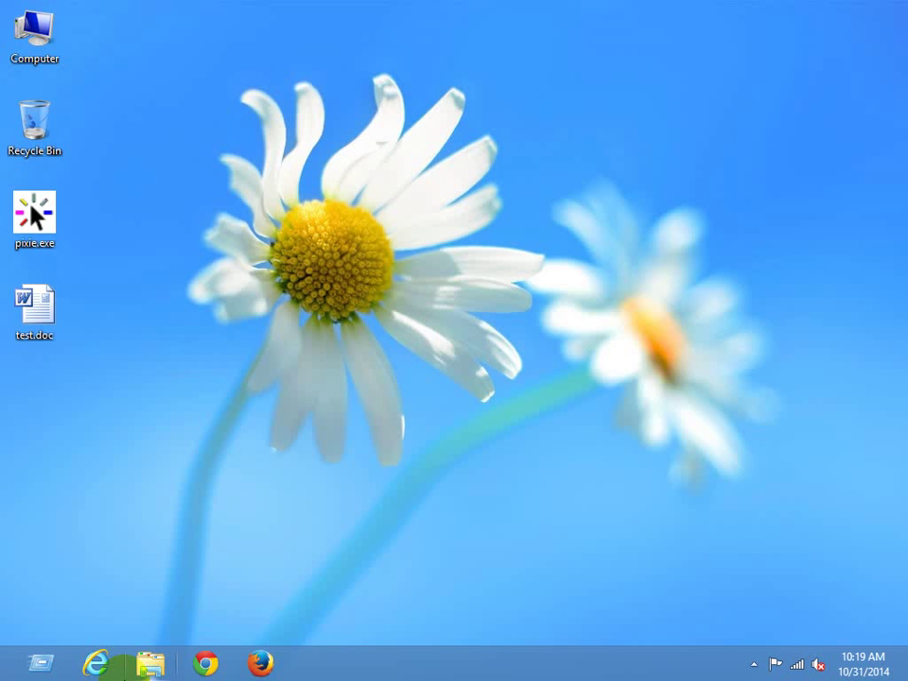
Step: Switch to Firefox and open the Brackets download page at brackets.io
click(275, 649)
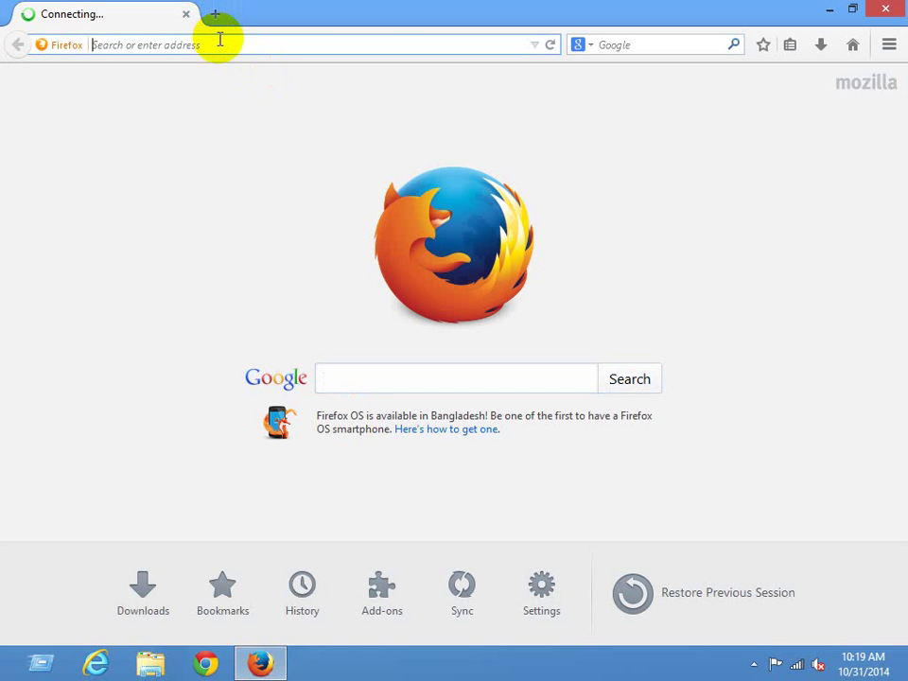
text(bracket)
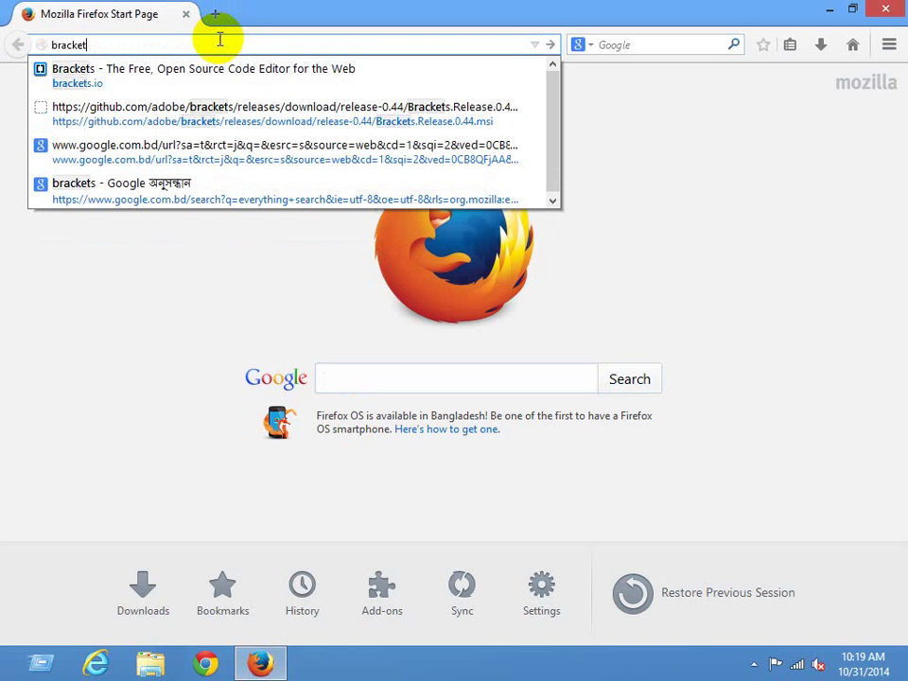
text(s.io)
key(Return)
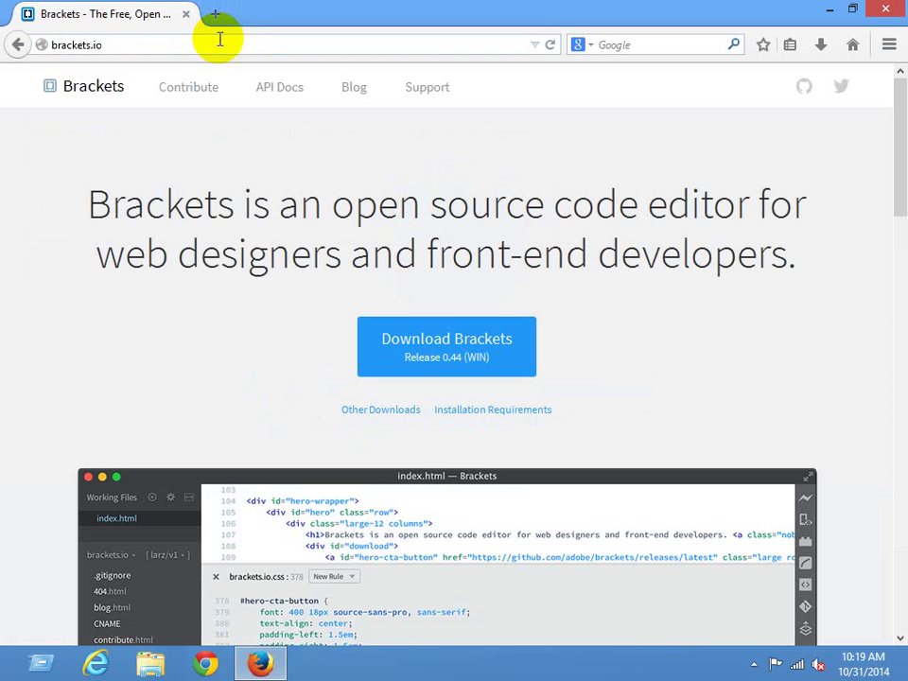
click(448, 352)
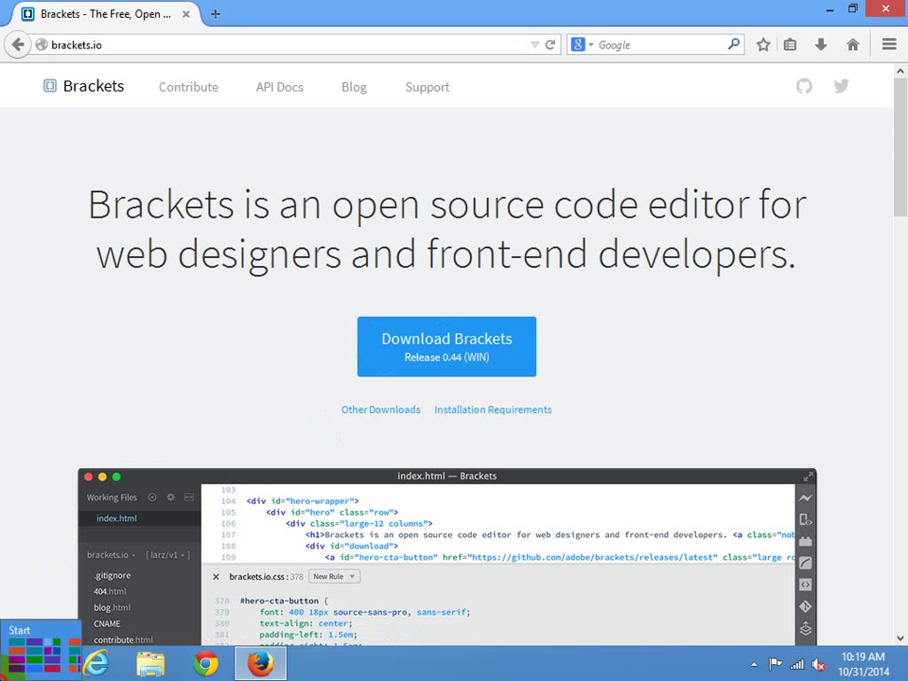
Step: Launch the Brackets editor from the Start screen, then minimize its window to return to Firefox
click(14, 667)
scroll(264, 519, down, 10)
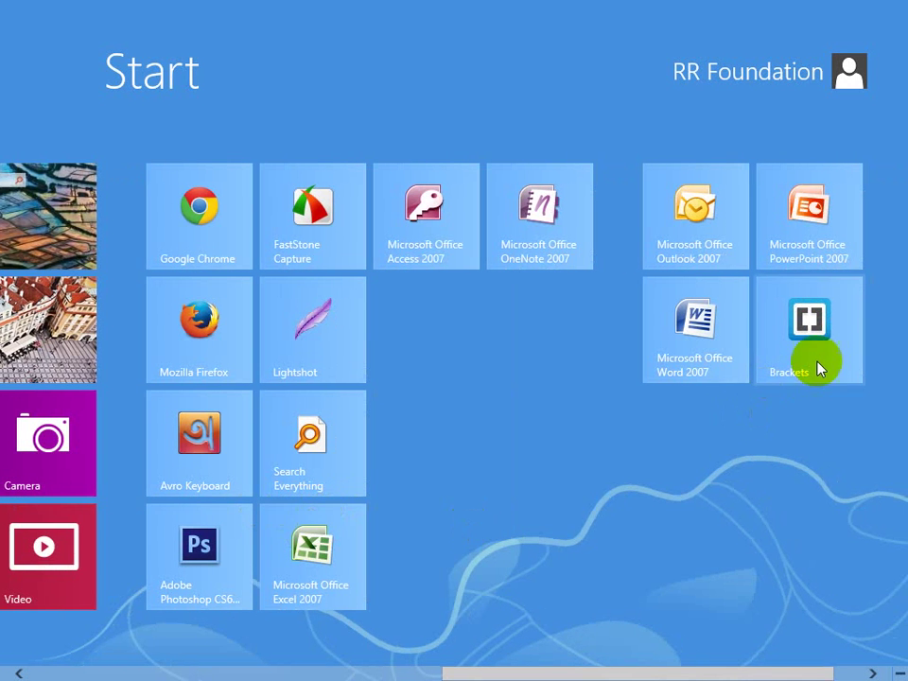
click(818, 327)
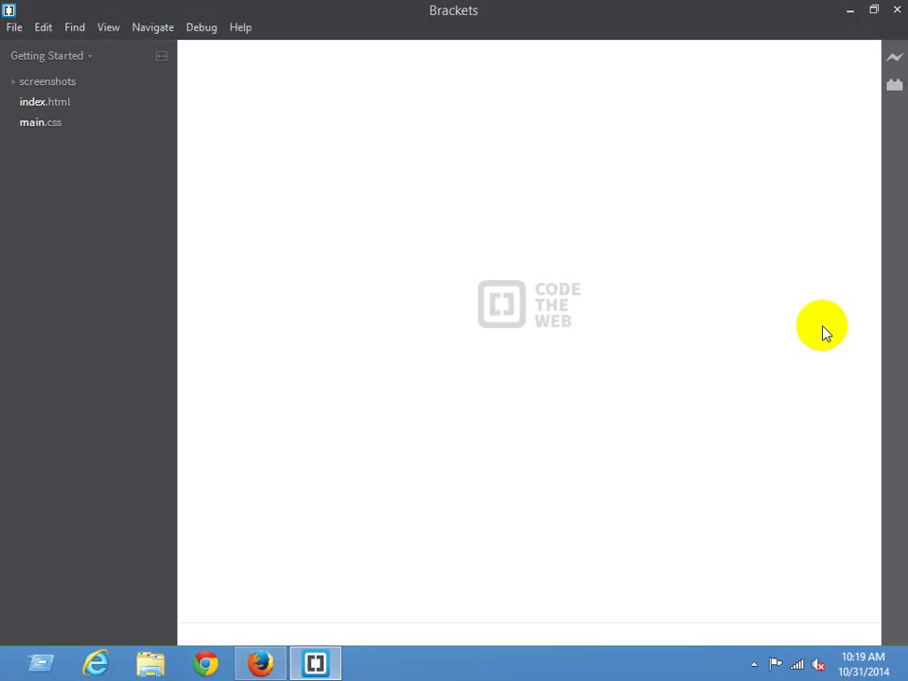
click(849, 11)
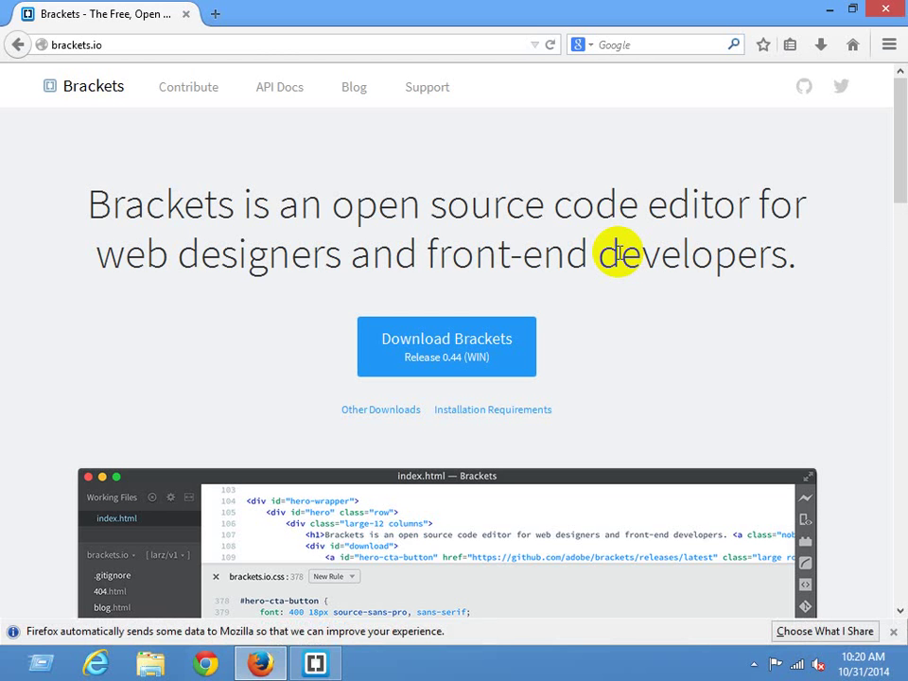
Step: Open addons.mozilla.org in a new browser tab, keeping the Brackets page open
click(217, 13)
click(121, 16)
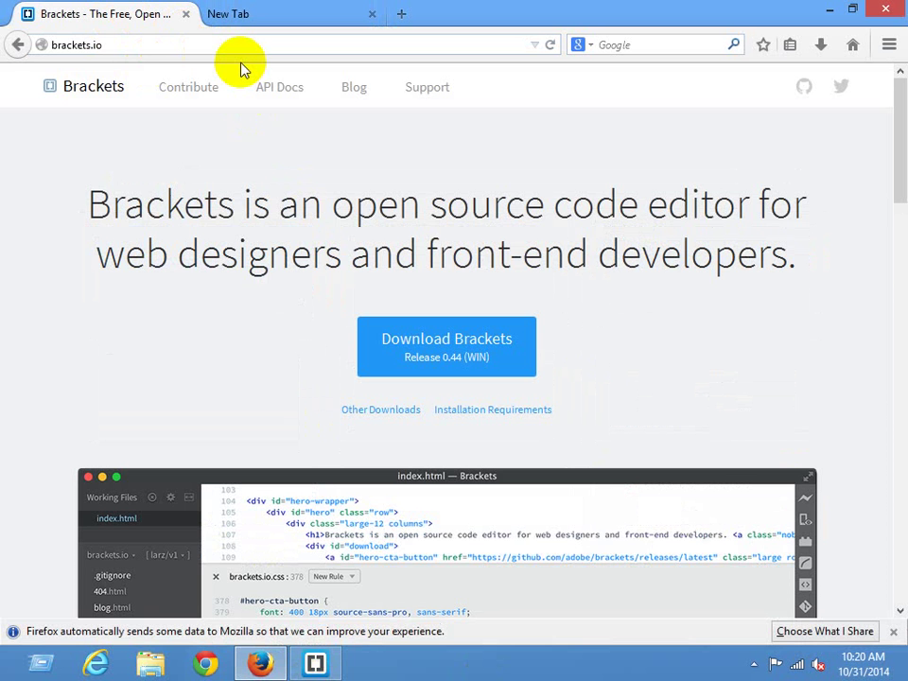
click(272, 20)
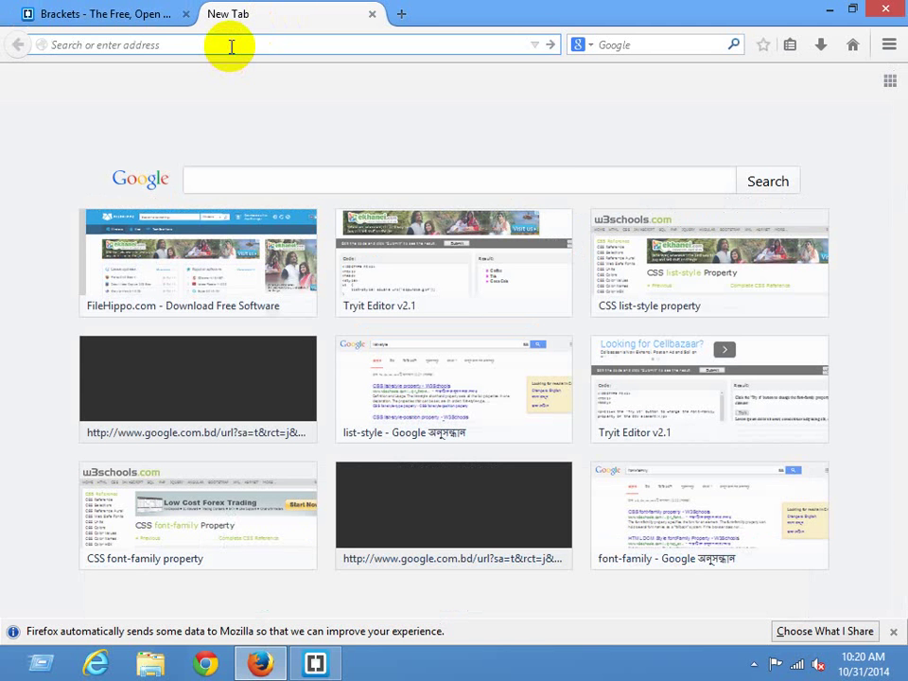
text(addons.m)
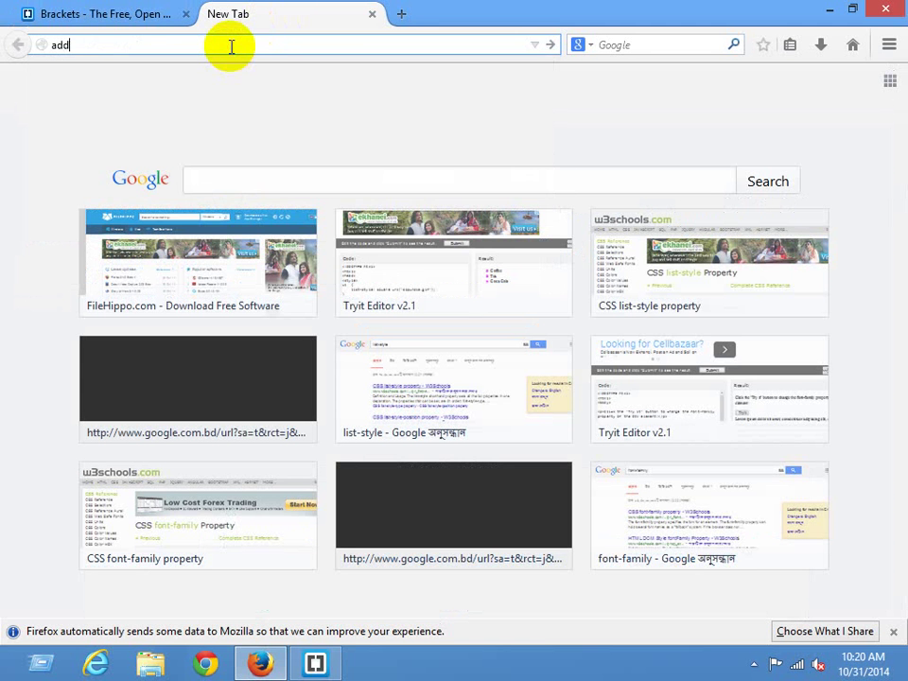
text(ozilla.org)
key(Return)
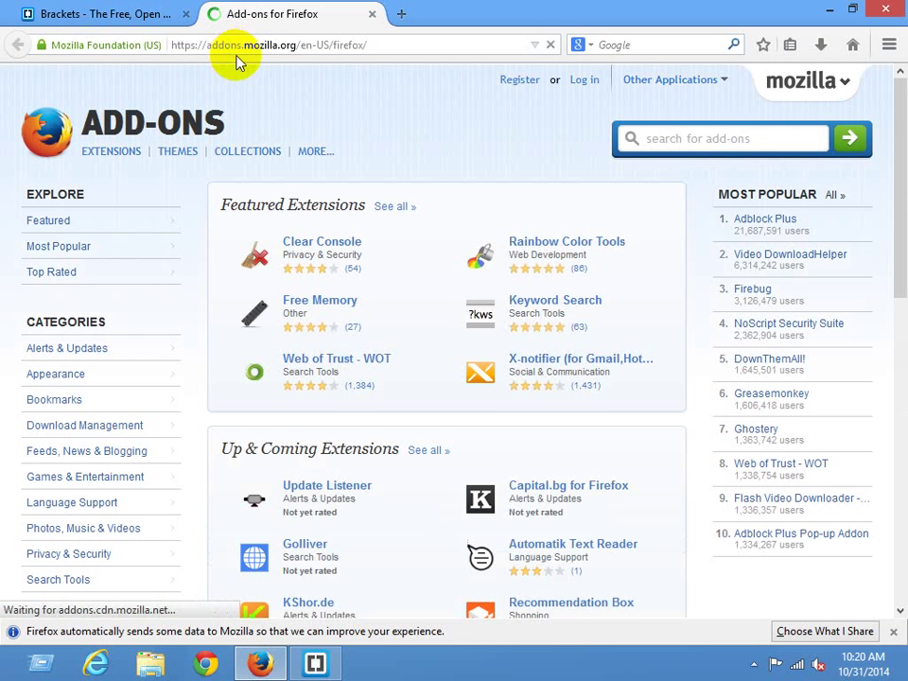
double_click(257, 46)
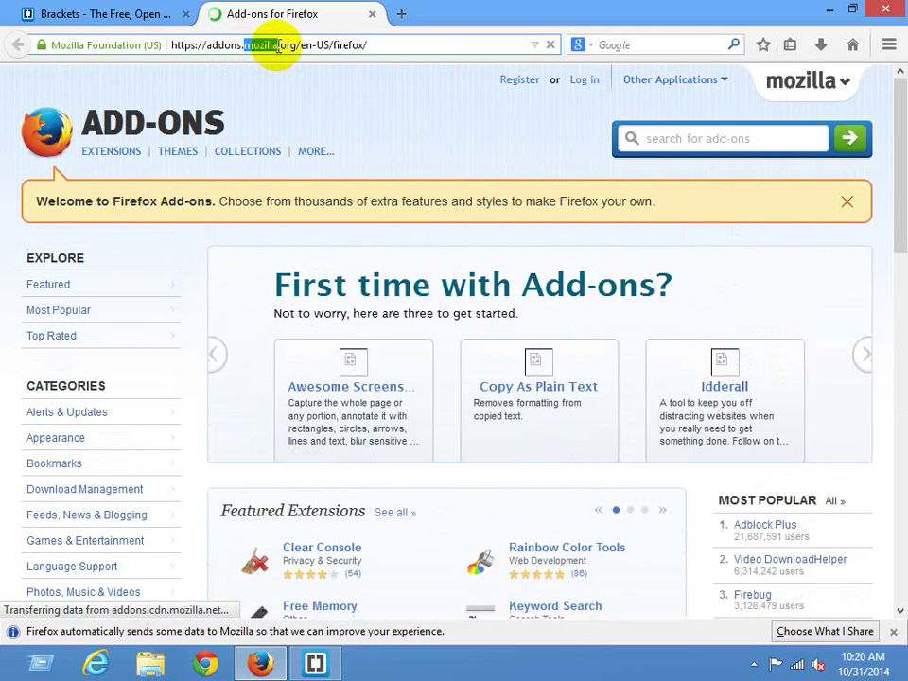
click(293, 46)
double_click(288, 45)
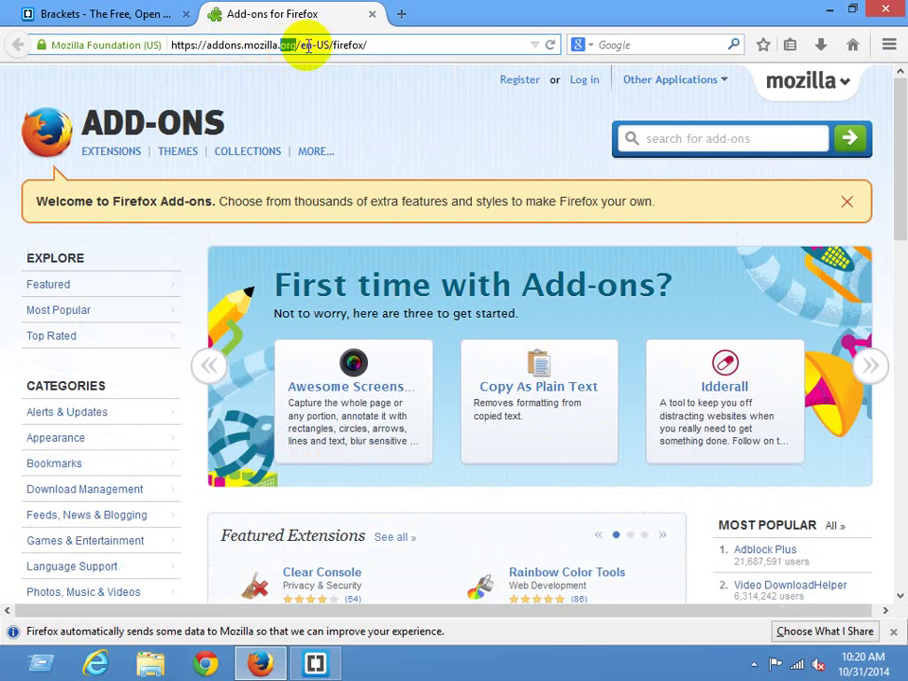
click(351, 44)
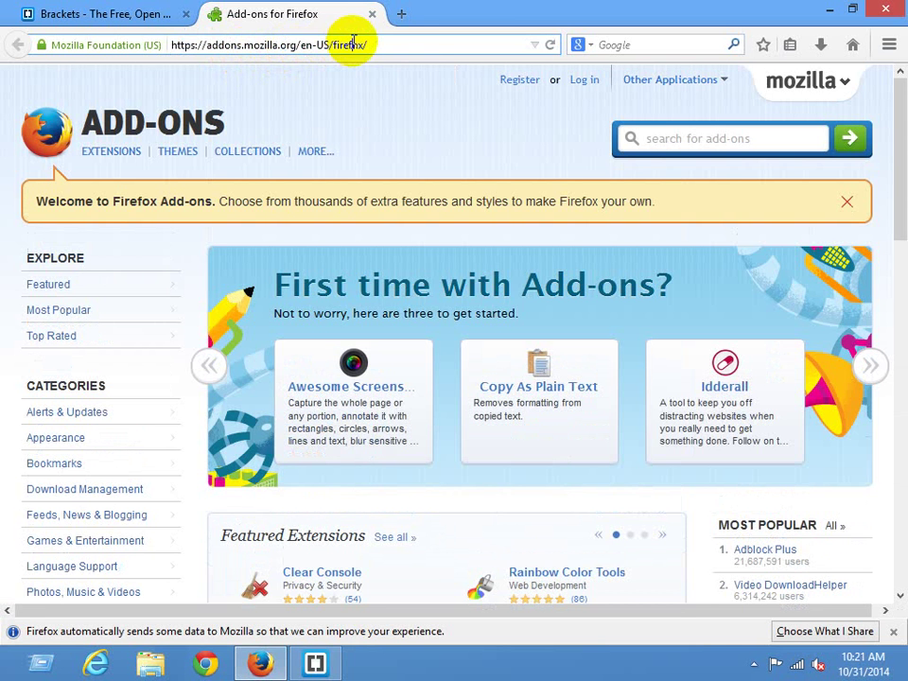
Step: Search the Firefox add-ons site for firebug and open the Firebug extension's page
click(694, 141)
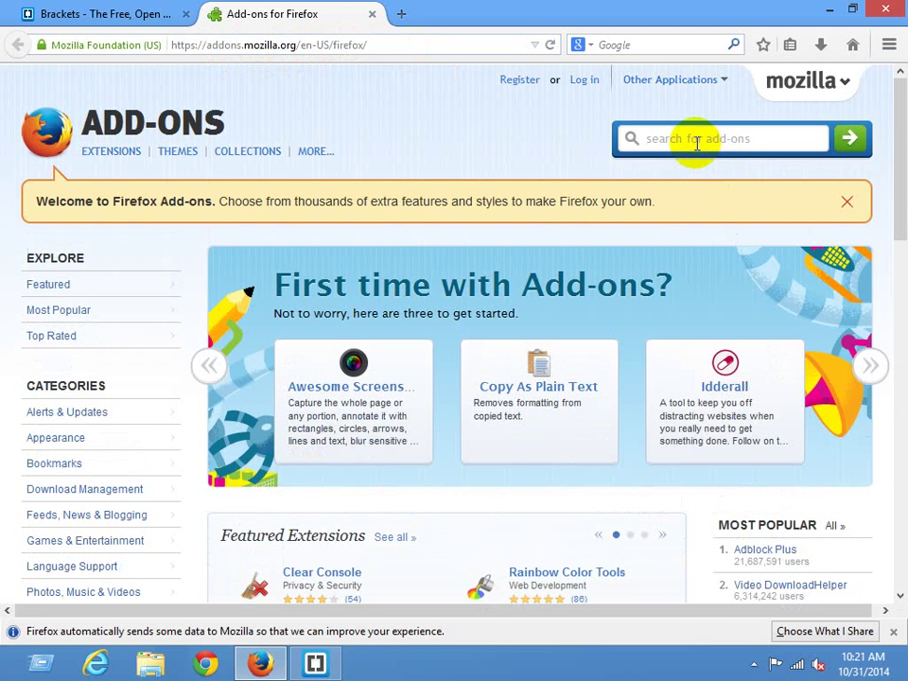
text(firebug)
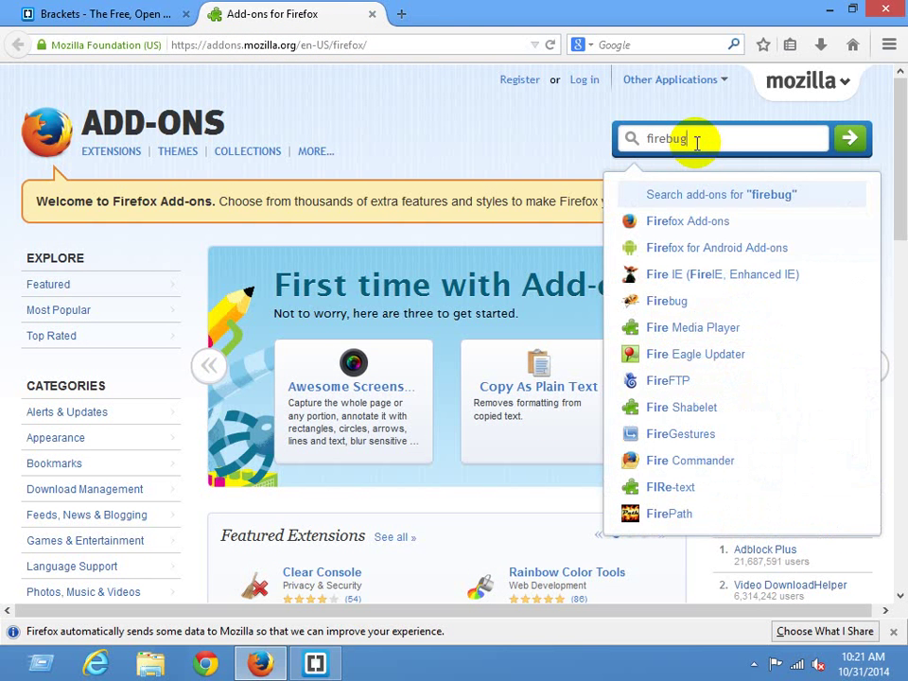
click(668, 301)
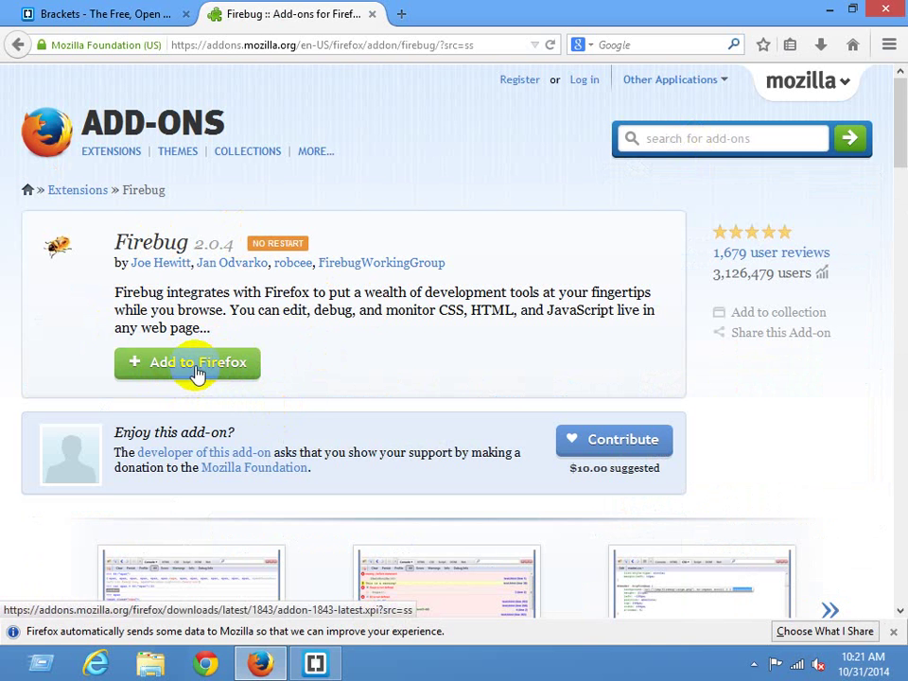
Step: Add the Firebug extension to Firefox and confirm its installation
click(193, 369)
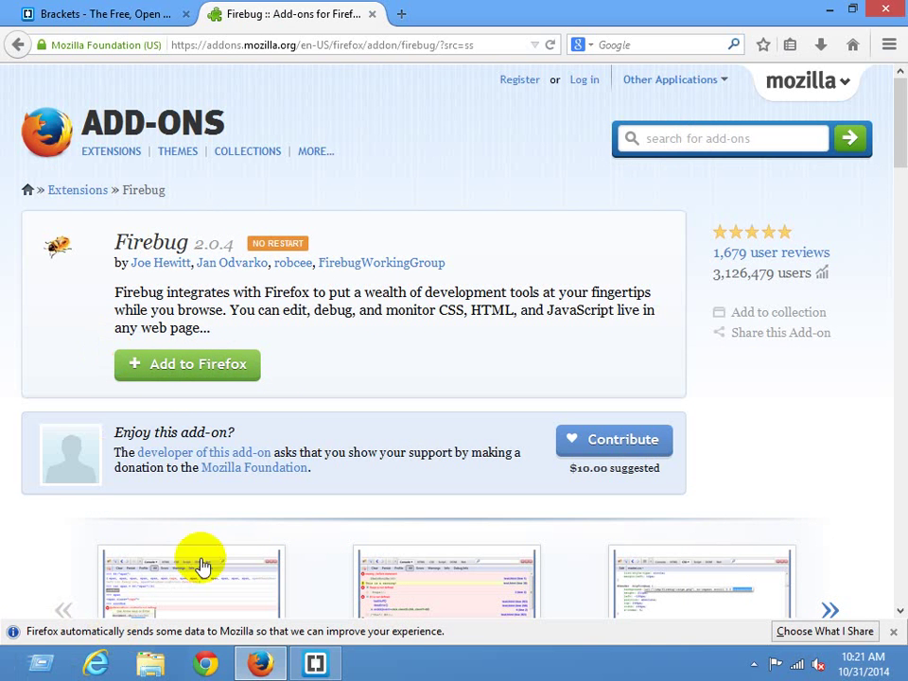
click(222, 378)
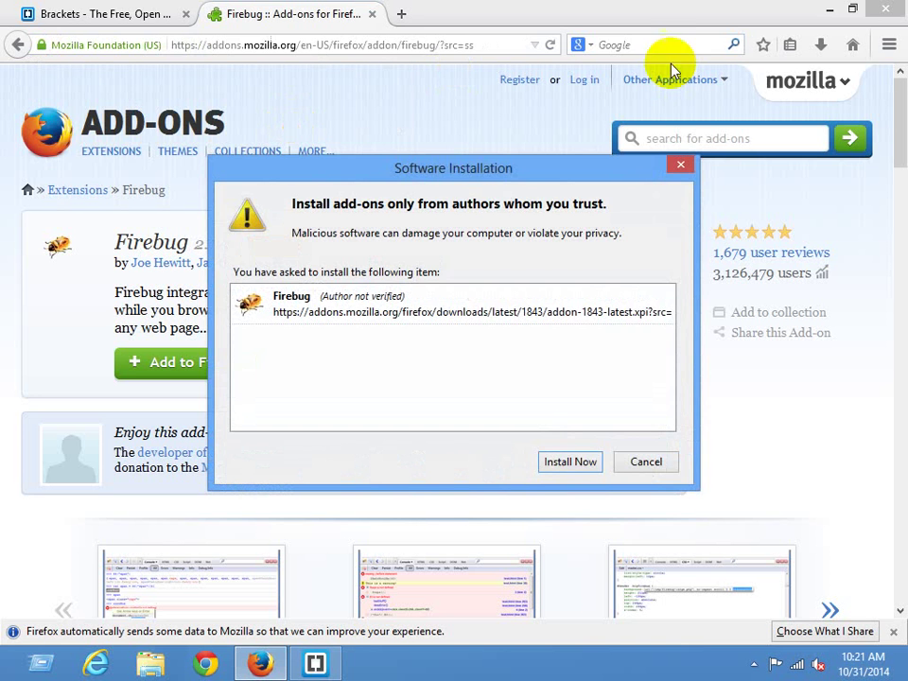
click(573, 464)
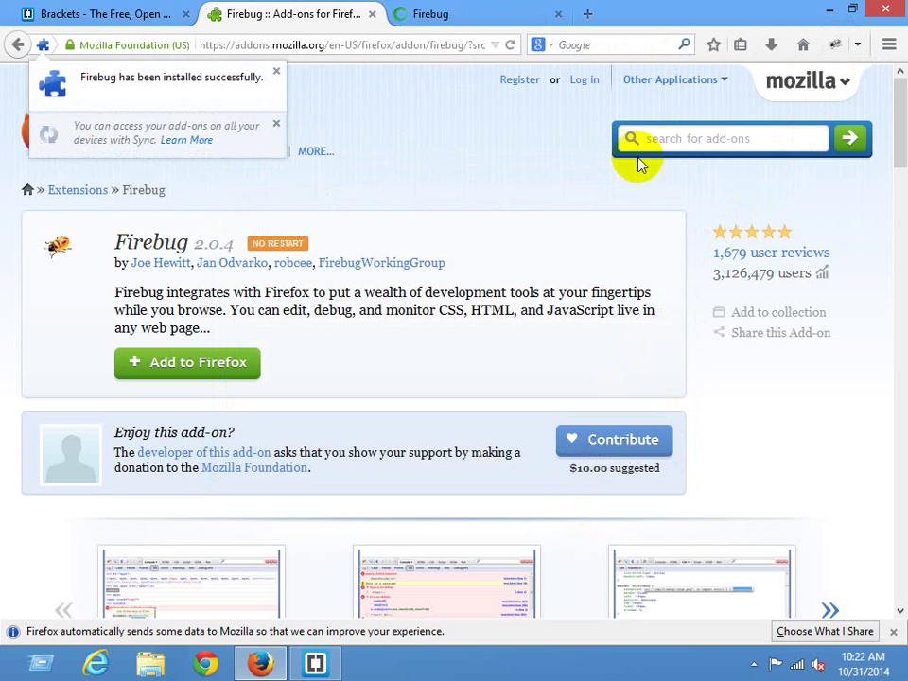
Step: Check the page for the Inspect Element with Firebug option, then close the add-on page's tab and minimize Firefox
right_click(460, 157)
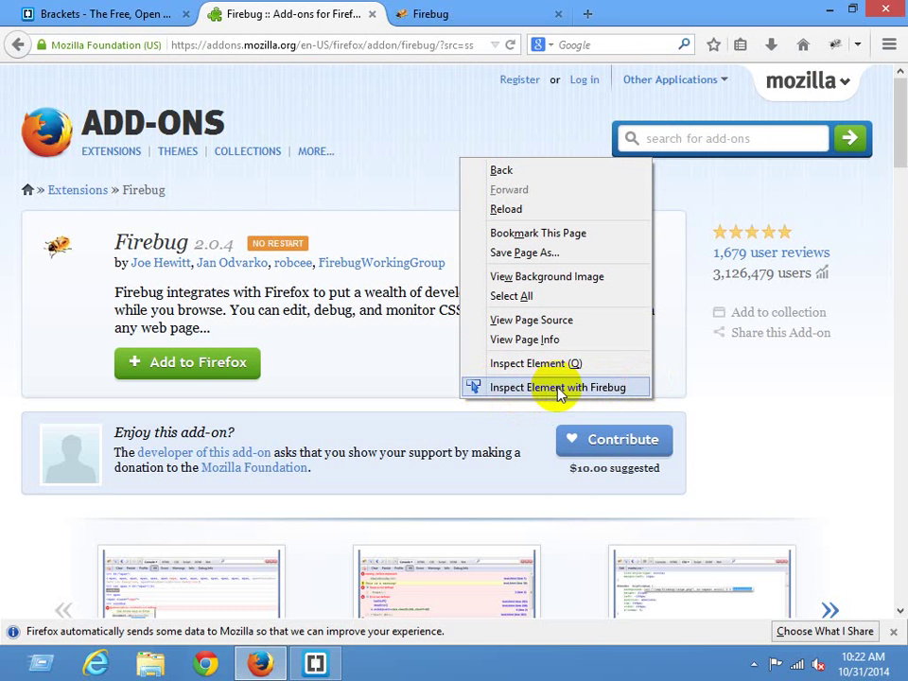
middle_click(244, 17)
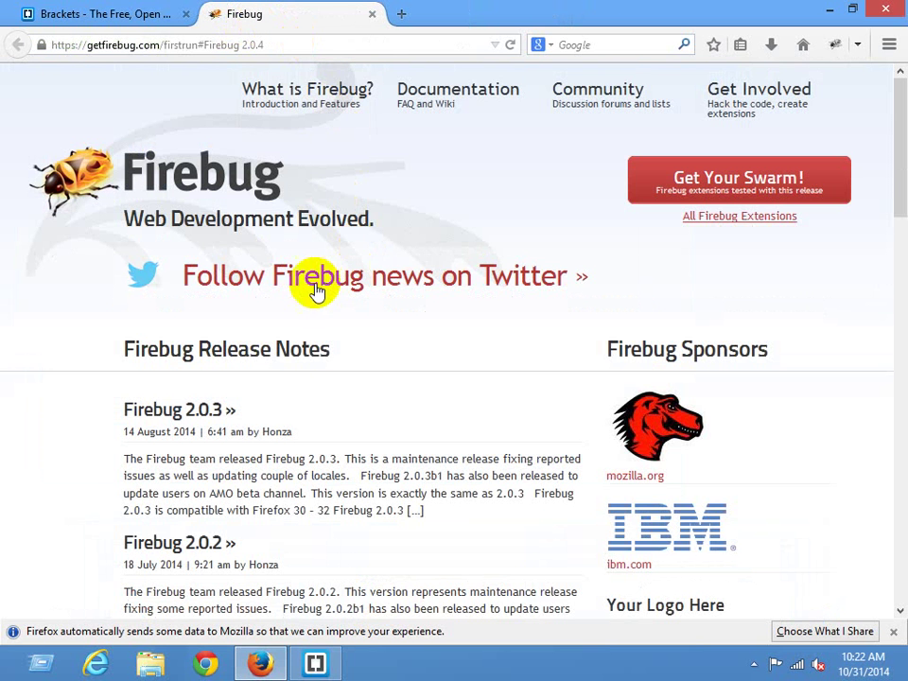
scroll(402, 376, down, 15)
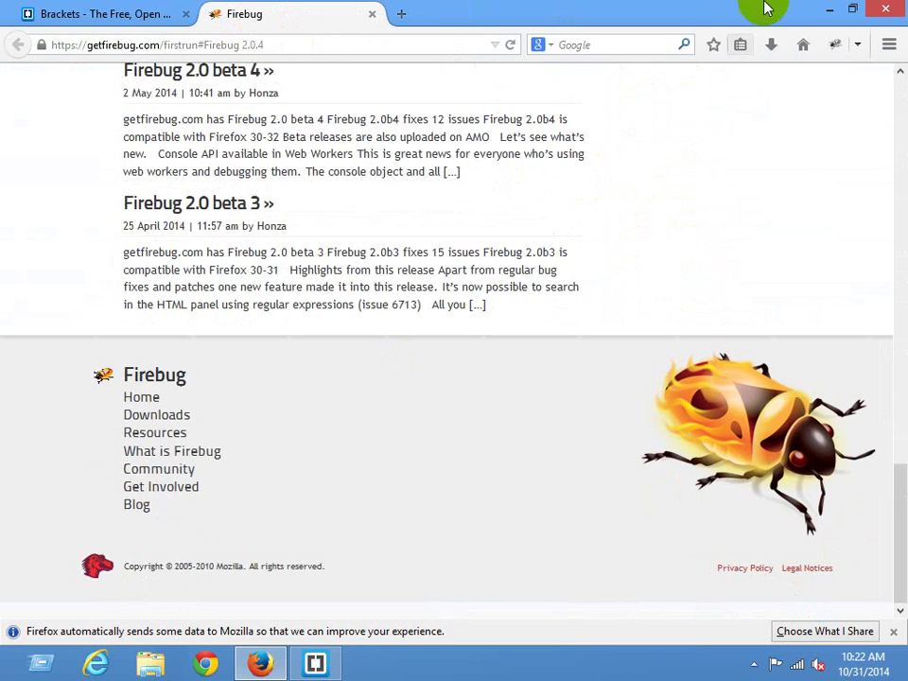
click(829, 10)
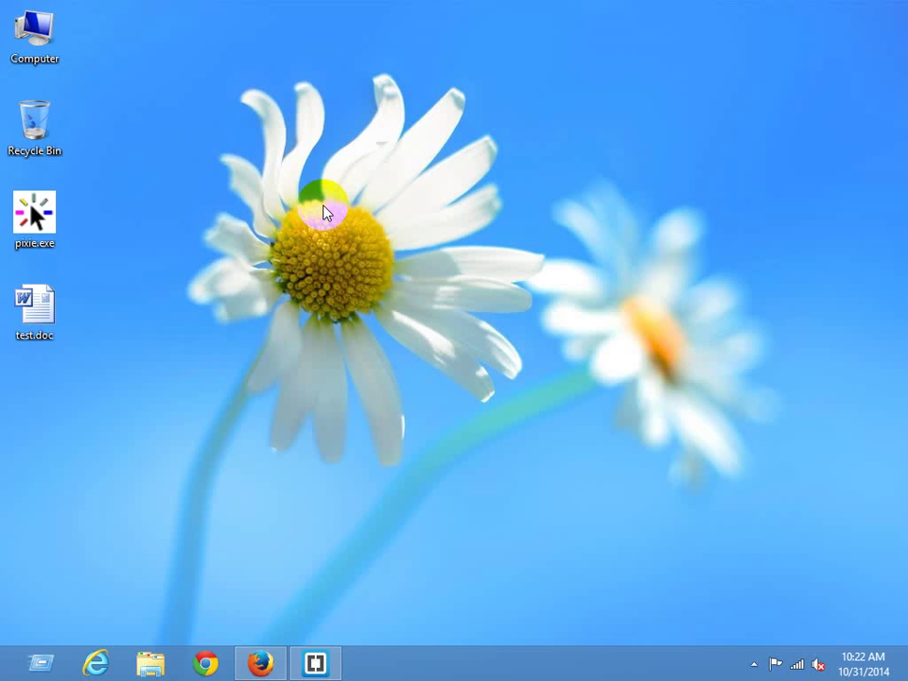
Step: Create a new folder on Local Disk (C:) and delete it again, minimizing the drive window
click(23, 21)
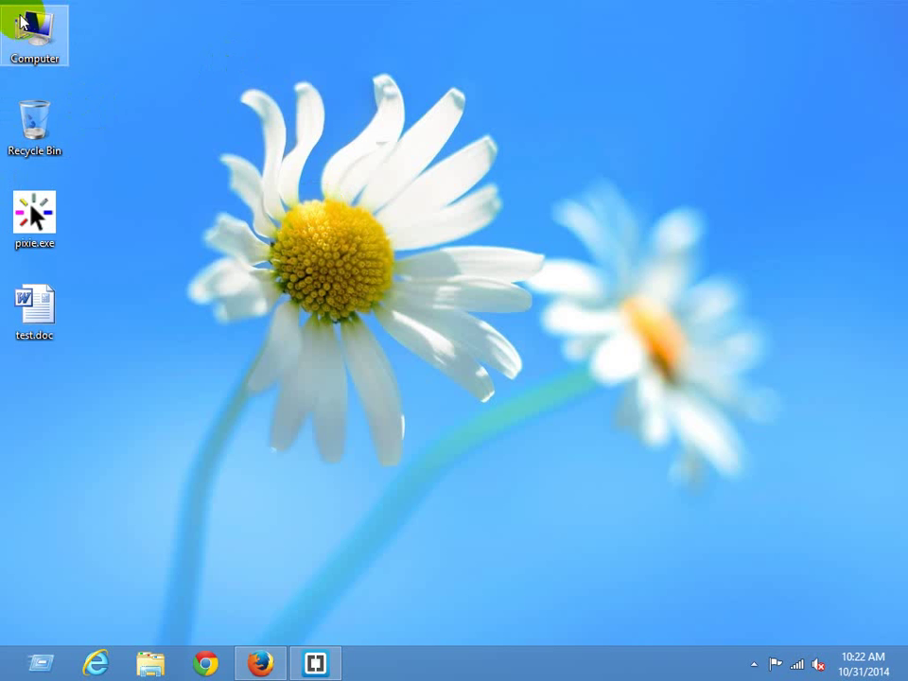
double_click(23, 20)
click(523, 218)
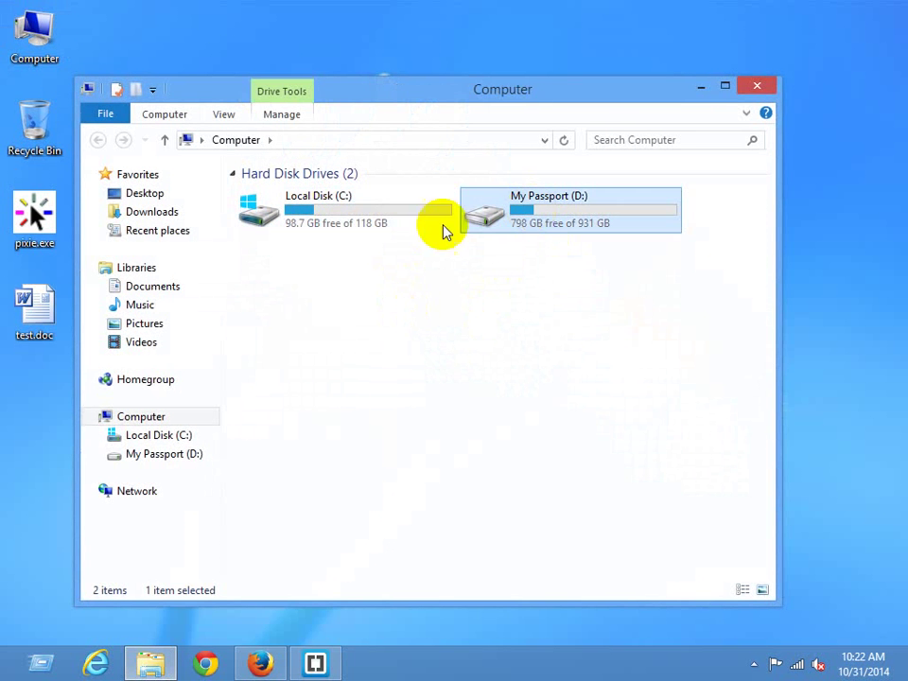
double_click(343, 238)
right_click(286, 359)
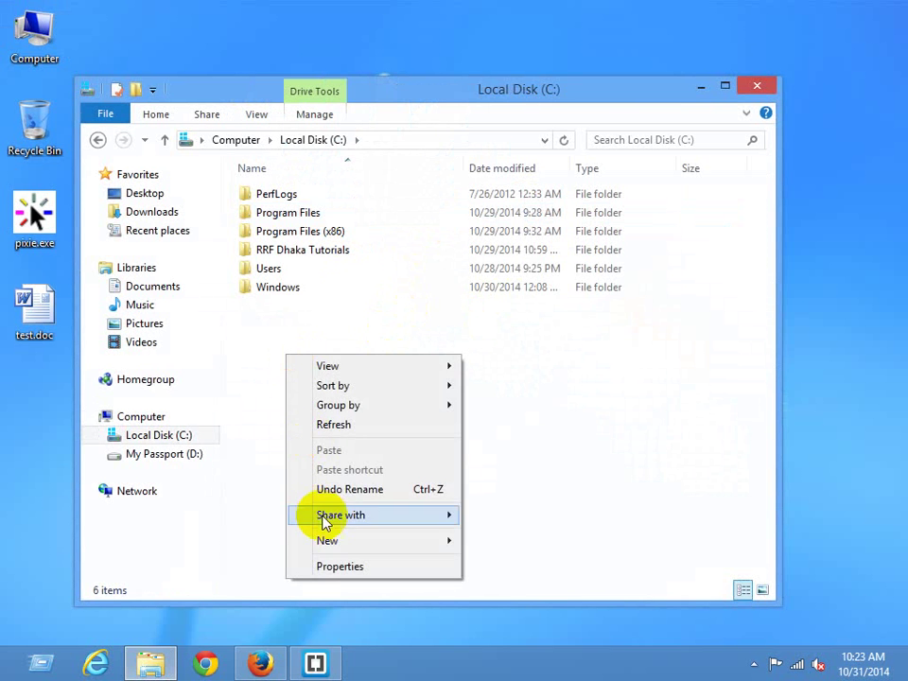
mouse_move(326, 541)
click(484, 540)
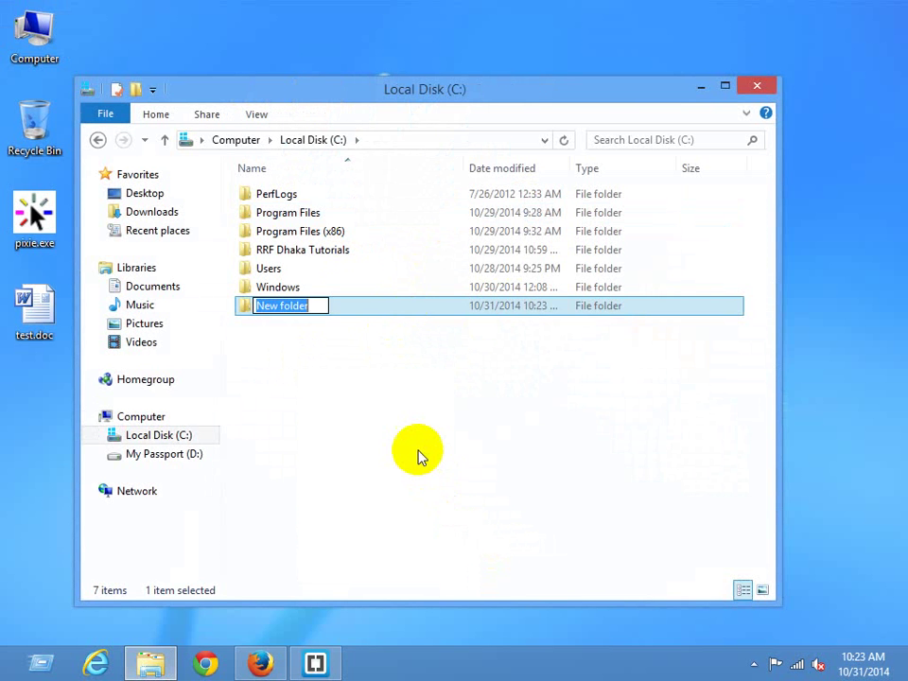
key(Return)
key(Delete)
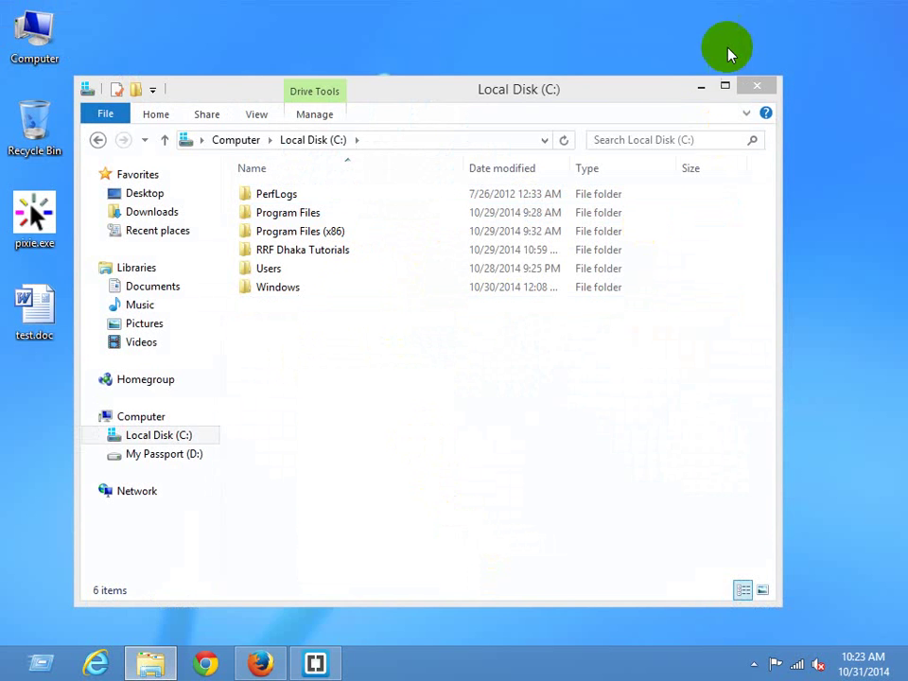
click(698, 87)
Step: Create a folder named "My Website Proejcts" on the desktop and open it
right_click(306, 130)
mouse_move(374, 270)
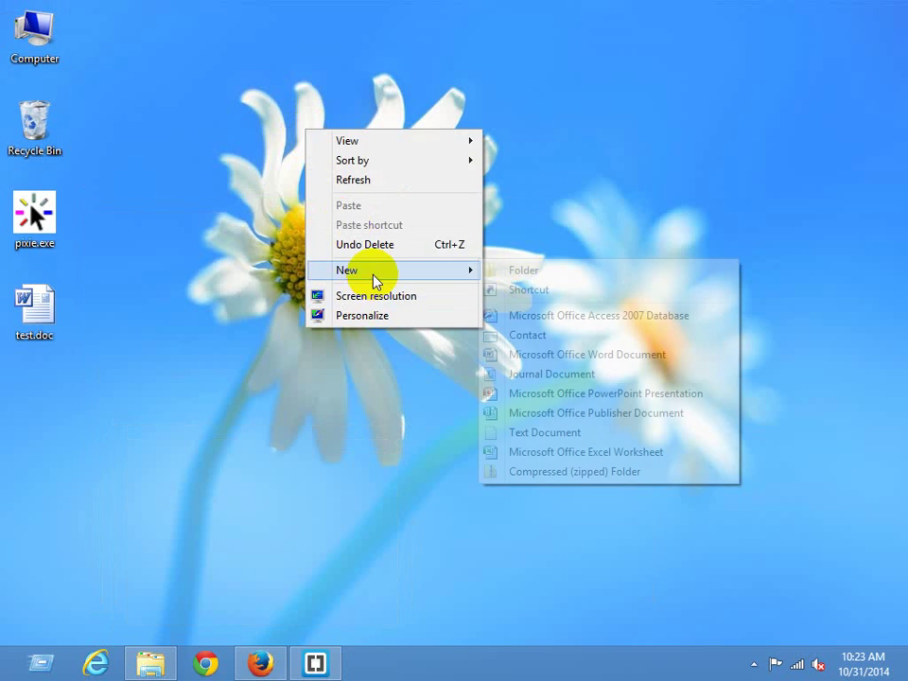
click(522, 272)
text(My)
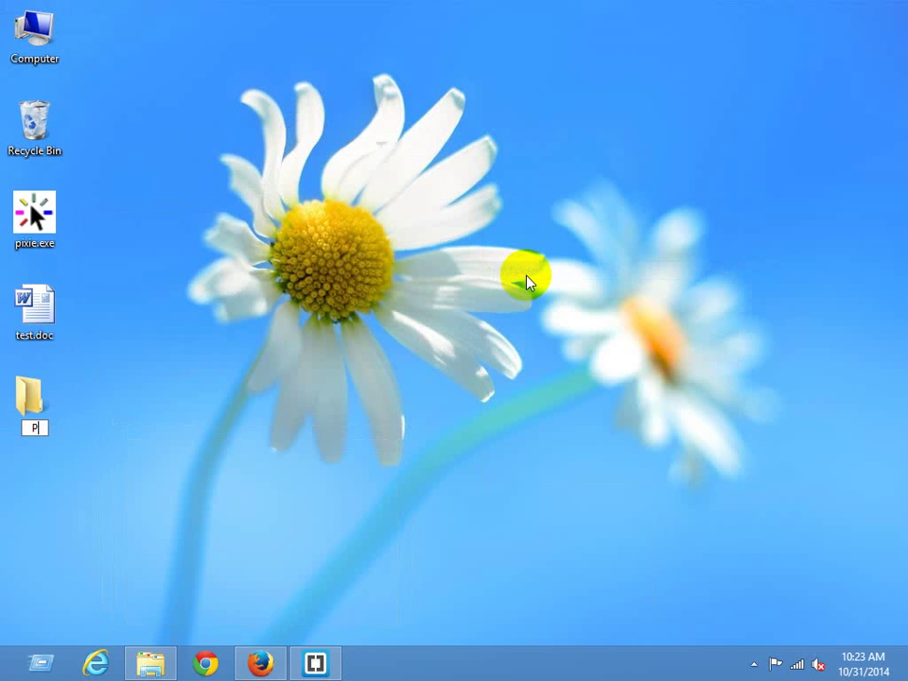
text( Website Proejcts)
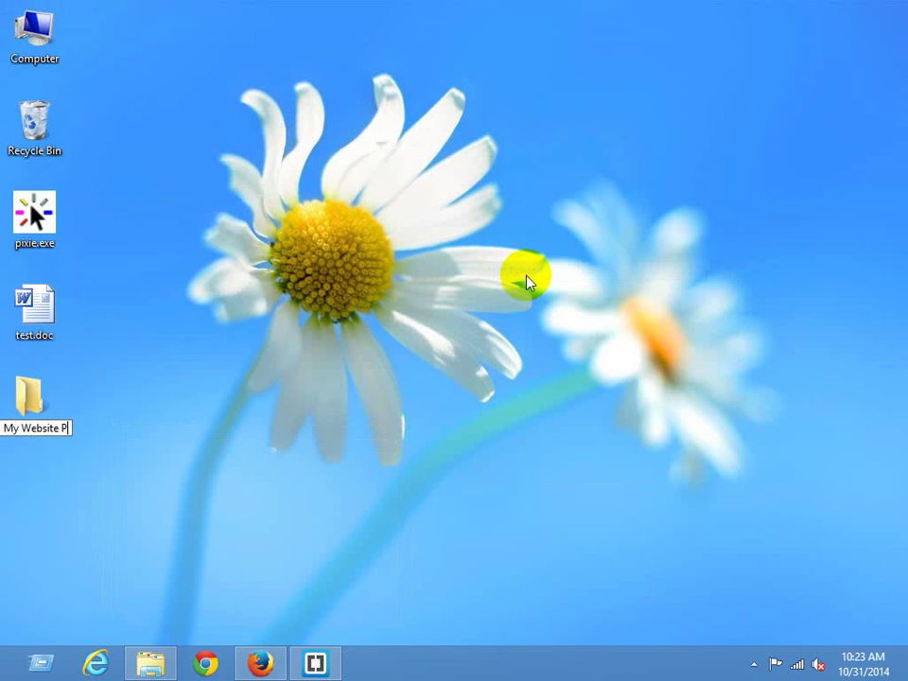
key(Return)
key(Return)
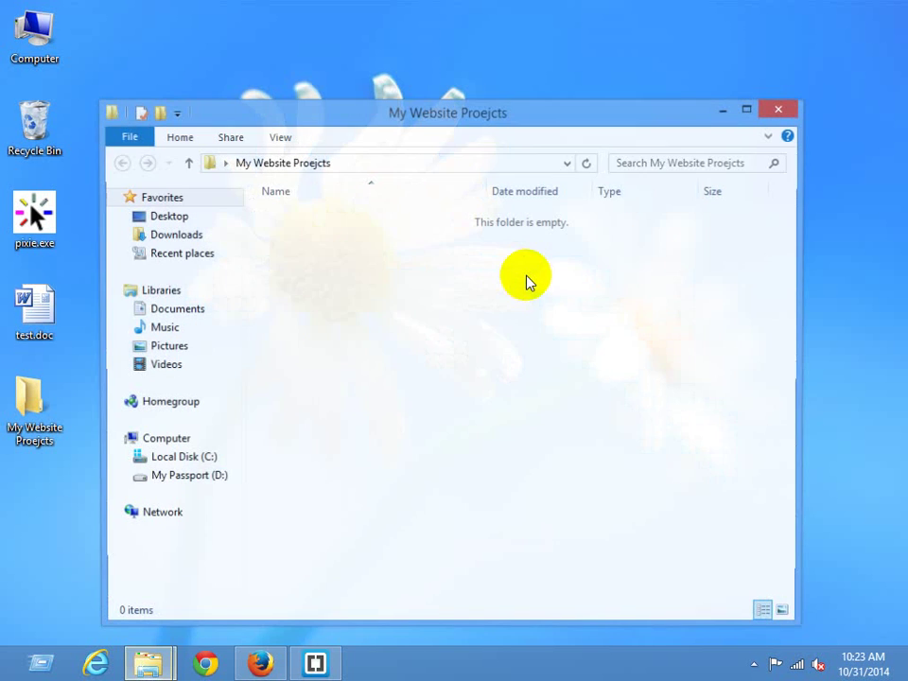
Step: Create a subfolder named "31-Oct-Test-site" inside the website projects folder and open it
right_click(336, 302)
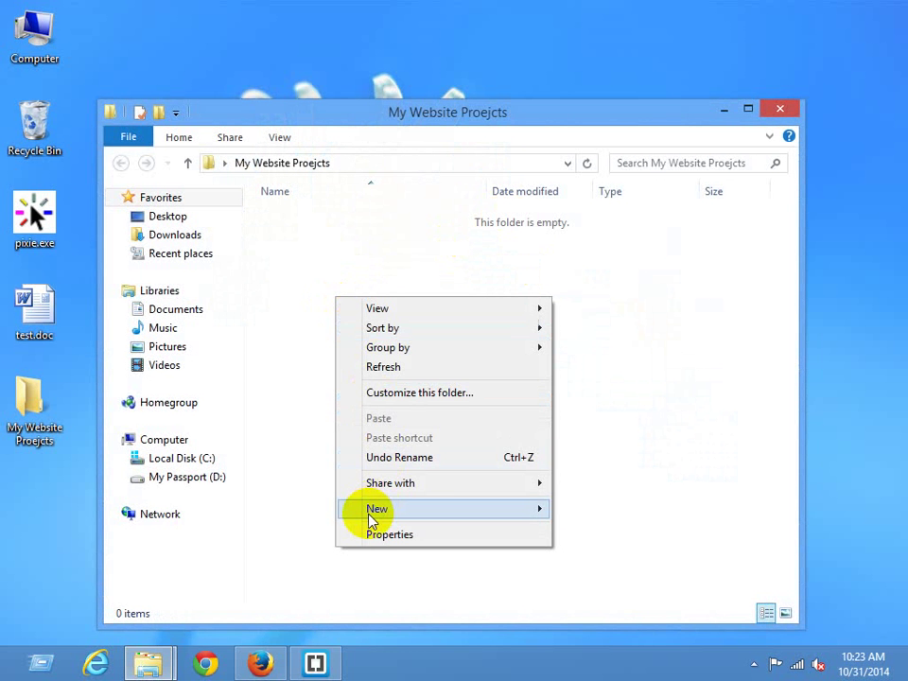
mouse_move(376, 510)
click(594, 319)
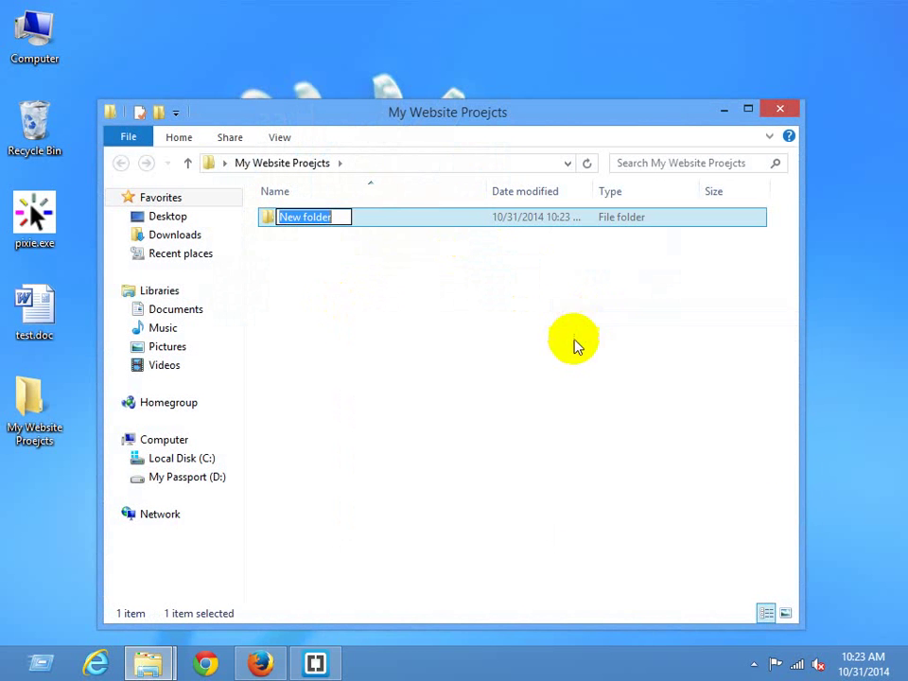
mouse_move(848, 662)
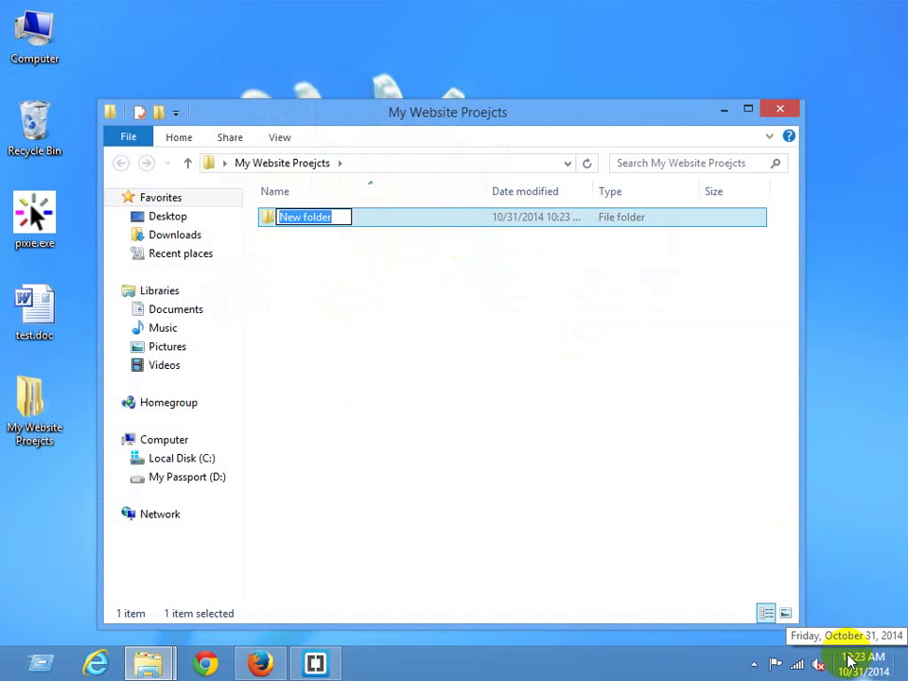
text(31)
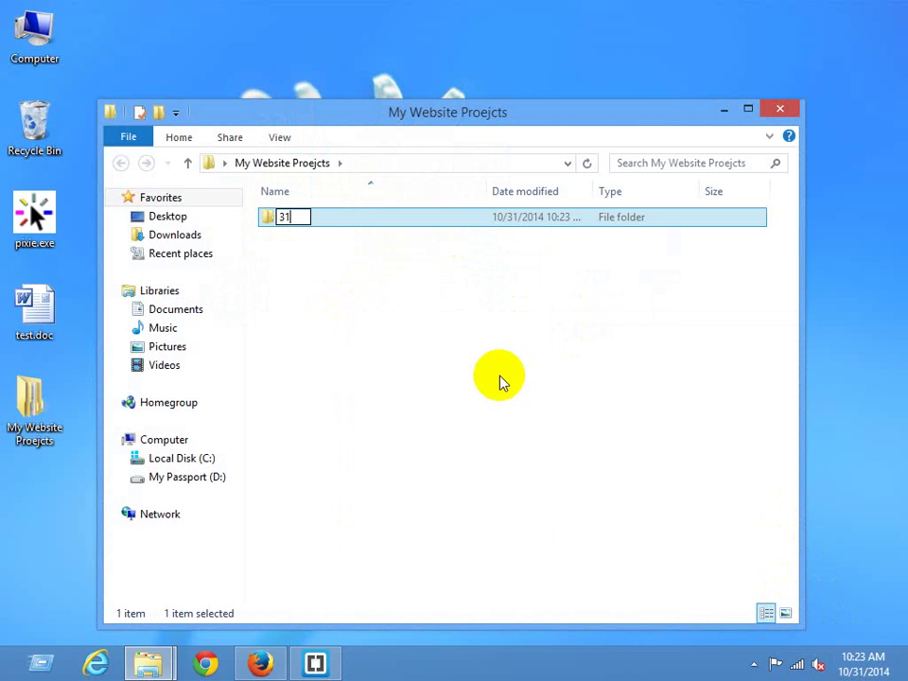
text(-Oct-)
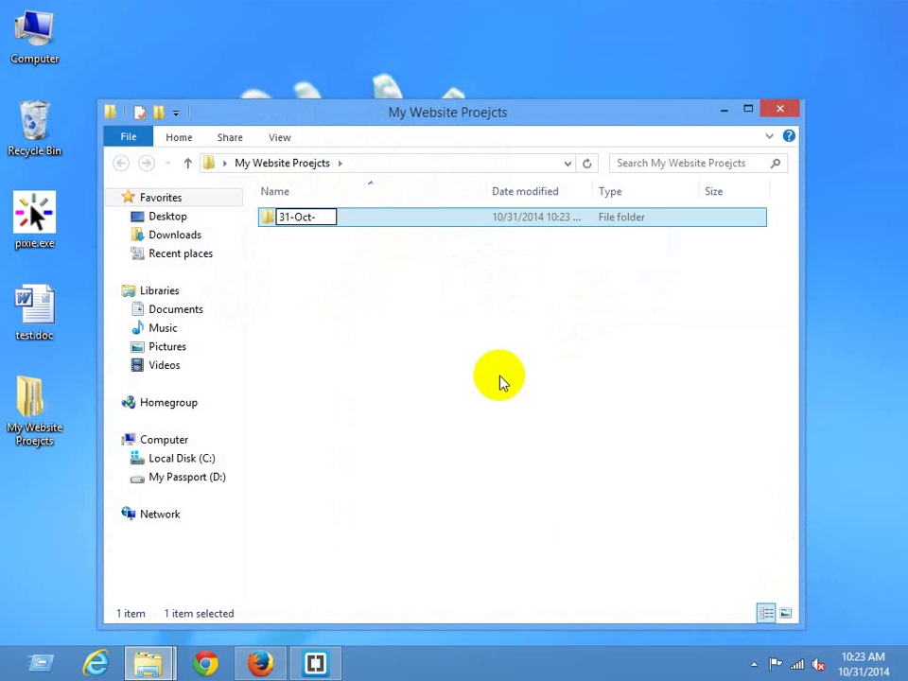
text(Test-site)
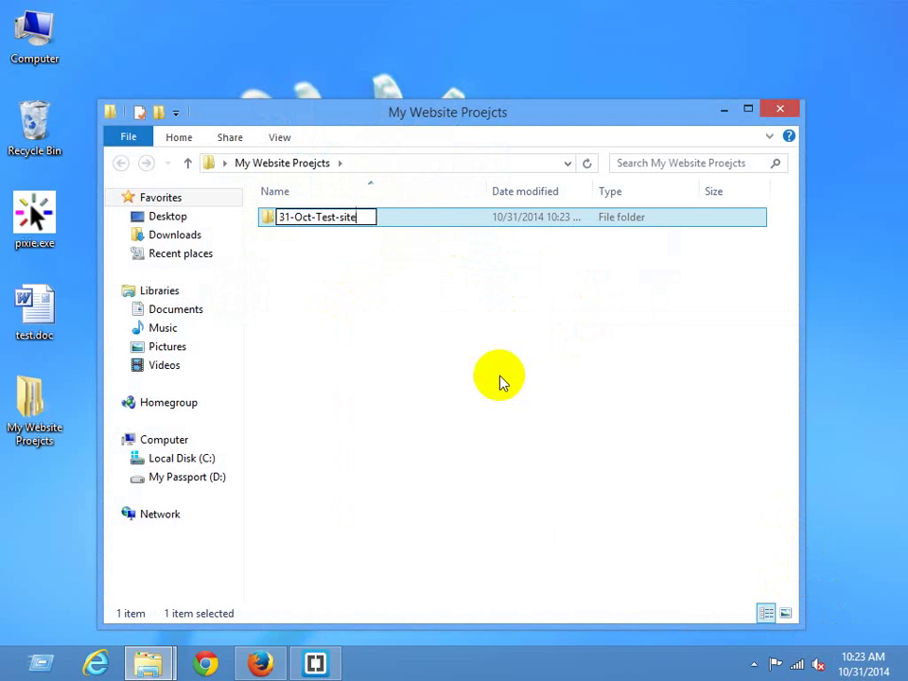
key(Return)
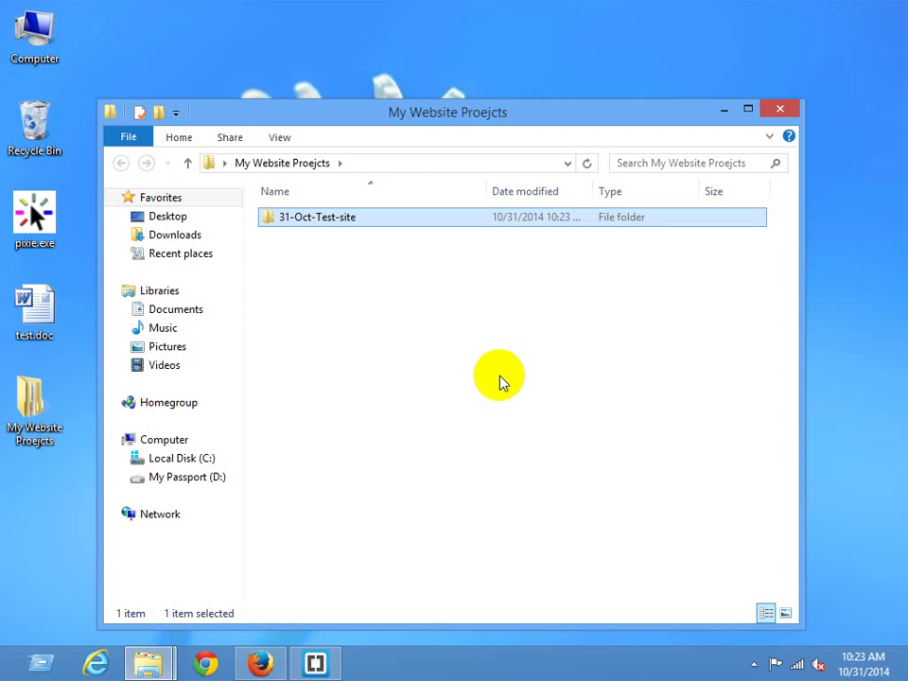
key(Return)
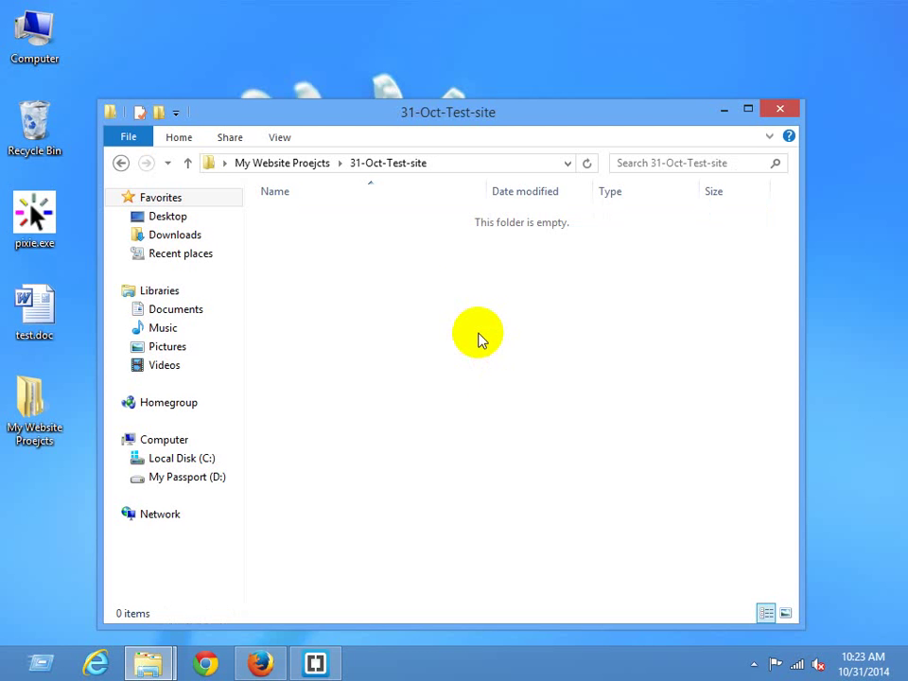
Step: Create a new text document inside the 31-Oct-Test-site folder
right_click(336, 275)
mouse_move(527, 477)
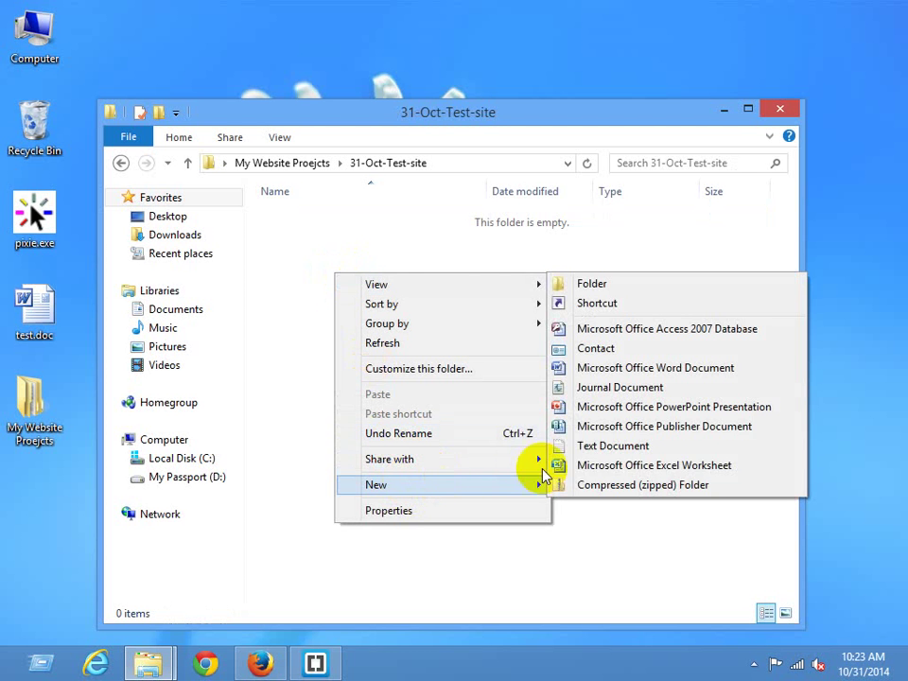
click(593, 447)
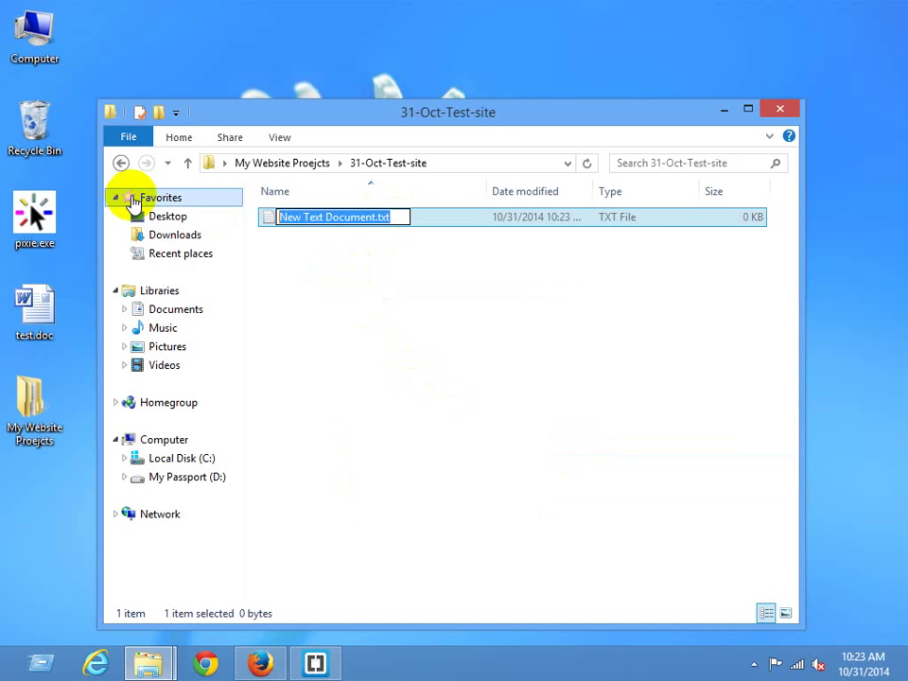
Step: Switch to Brackets and write "HTTP =" and "HTML =" on two separate lines of the untitled file
click(315, 661)
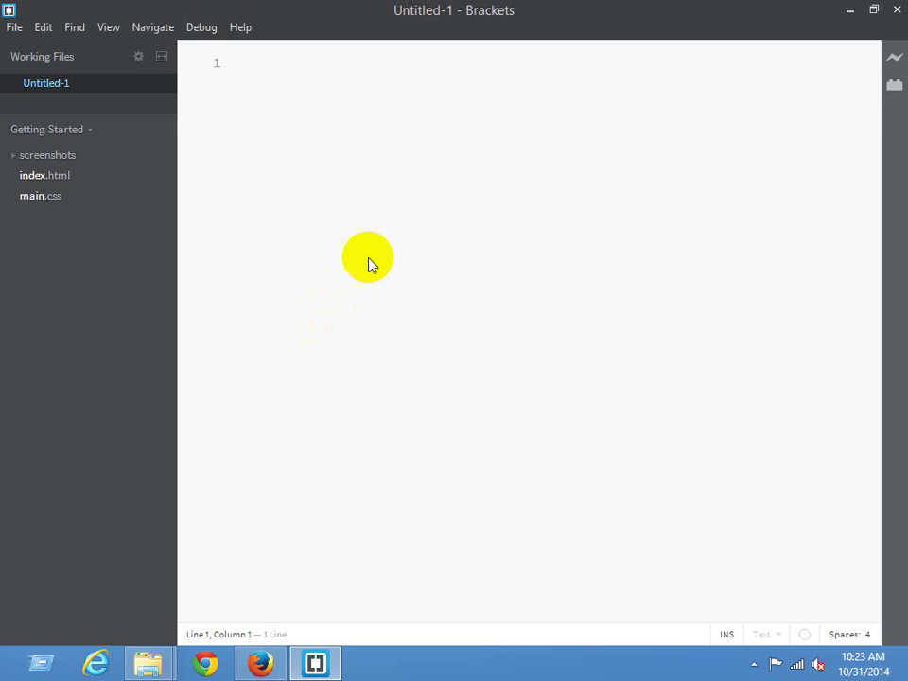
text(HTT)
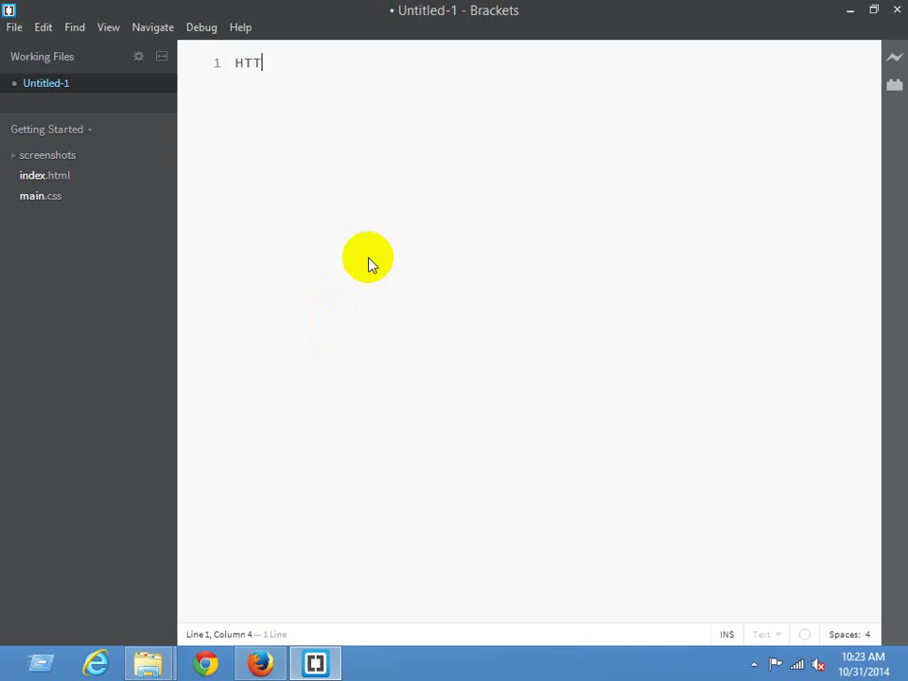
text(P =)
key(Return)
text(HT)
key(BackSpace)
key(BackSpace)
text(HTML =)
Step: Complete the HTTP line with the definition "Hyper text transfer protocol"
key(Up)
text(Hyper te)
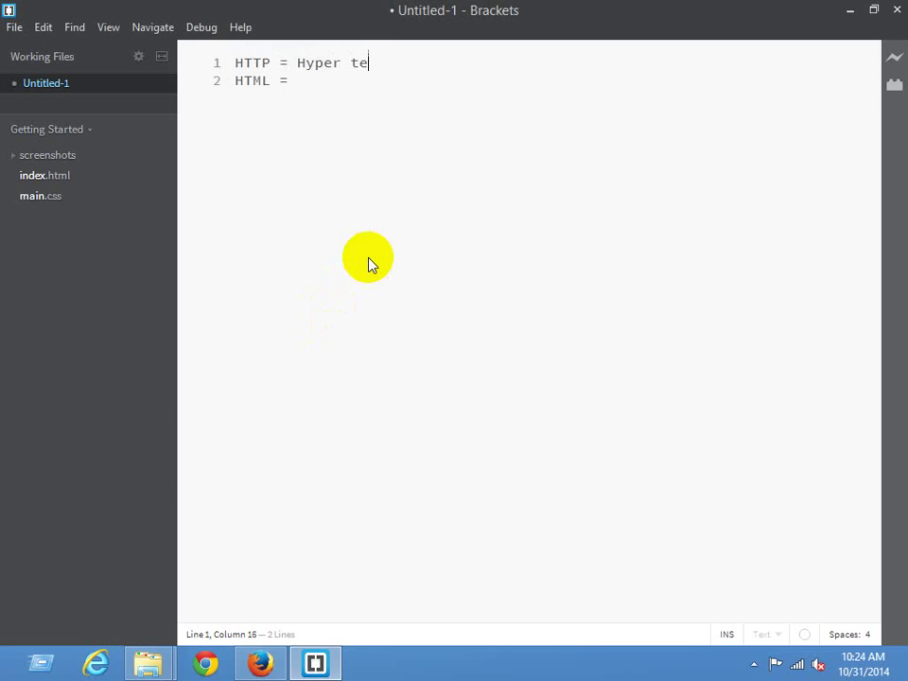
text(xt transfer p)
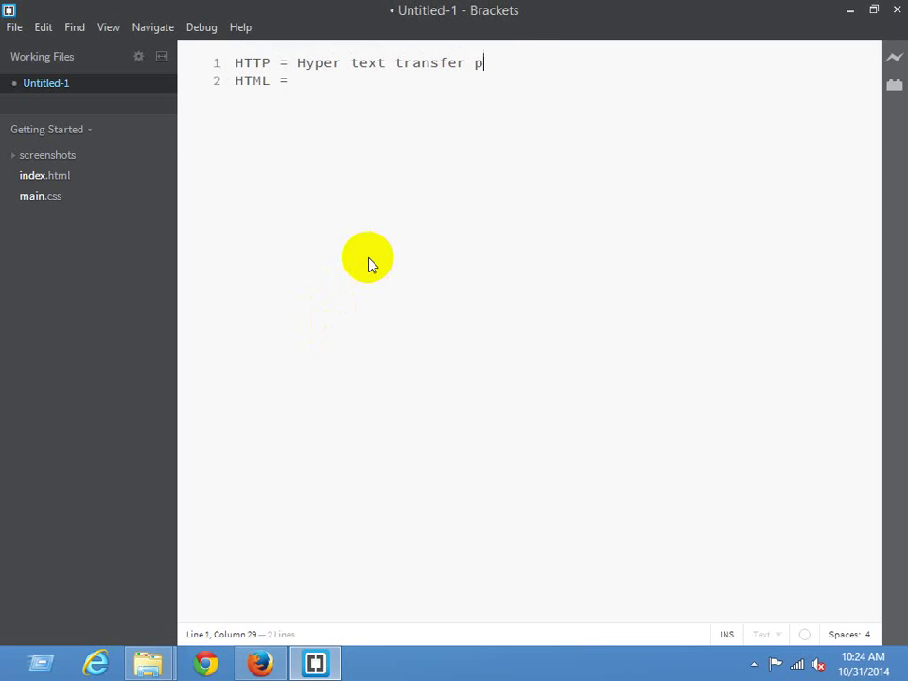
text(rotocol)
key(Down)
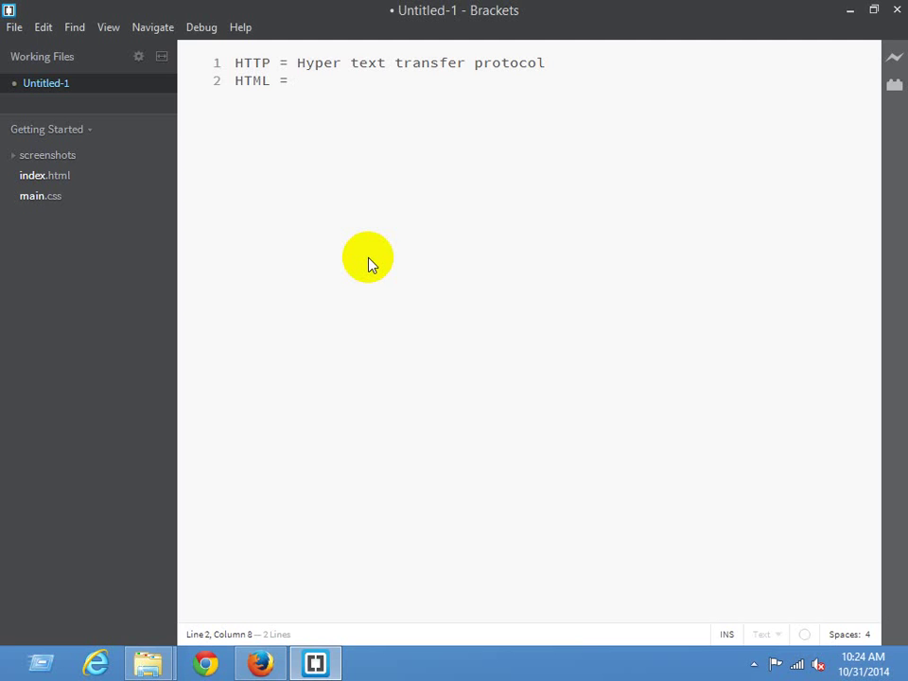
Step: Highlight the word "text" in the HTTP definition for explanation
key(alt)
click(567, 66)
click(368, 63)
double_click(368, 63)
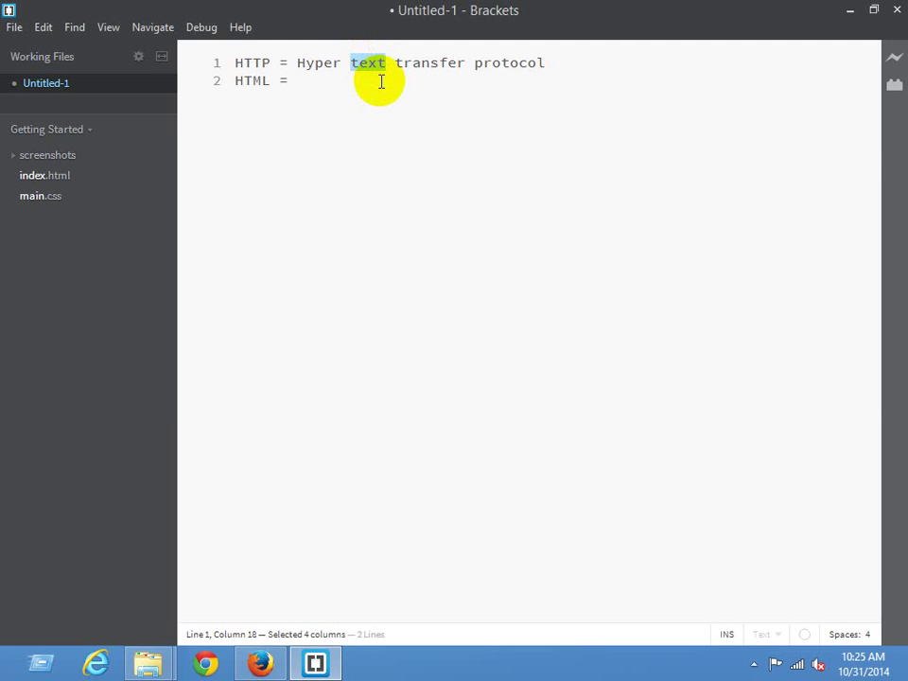
Step: Complete the HTML line with the definition "Hyper Text Markup Language"
key(Right)
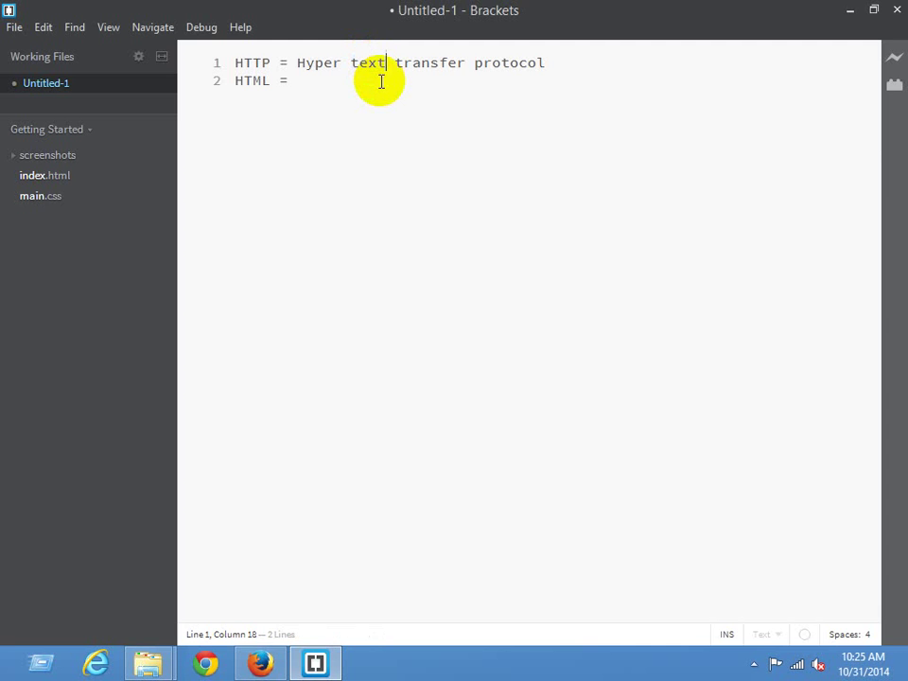
key(Down)
text(Hyper Text Marku)
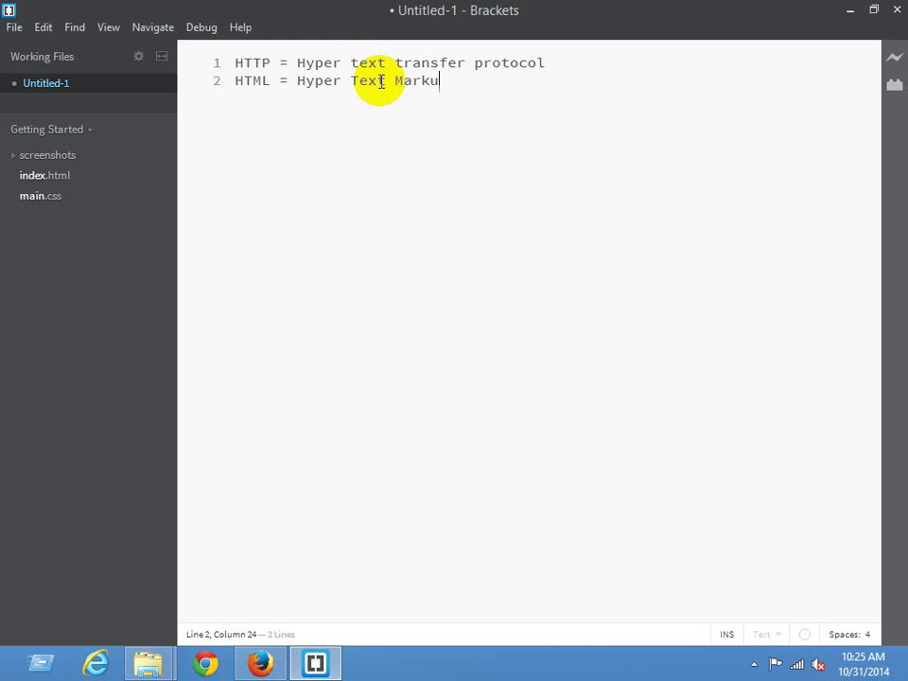
text(p Languagfe)
key(BackSpace)
key(BackSpace)
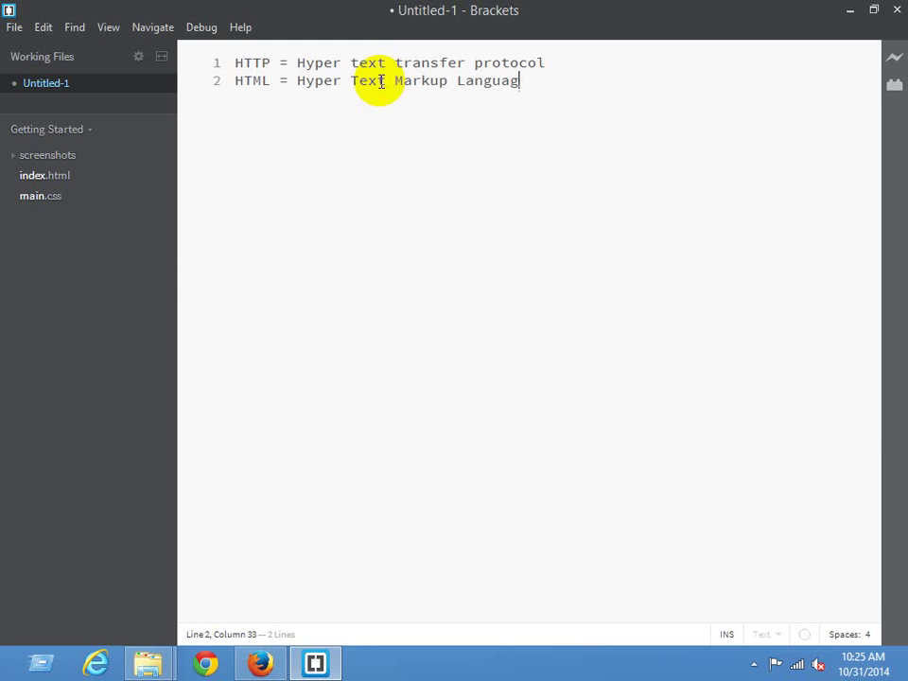
text(e)
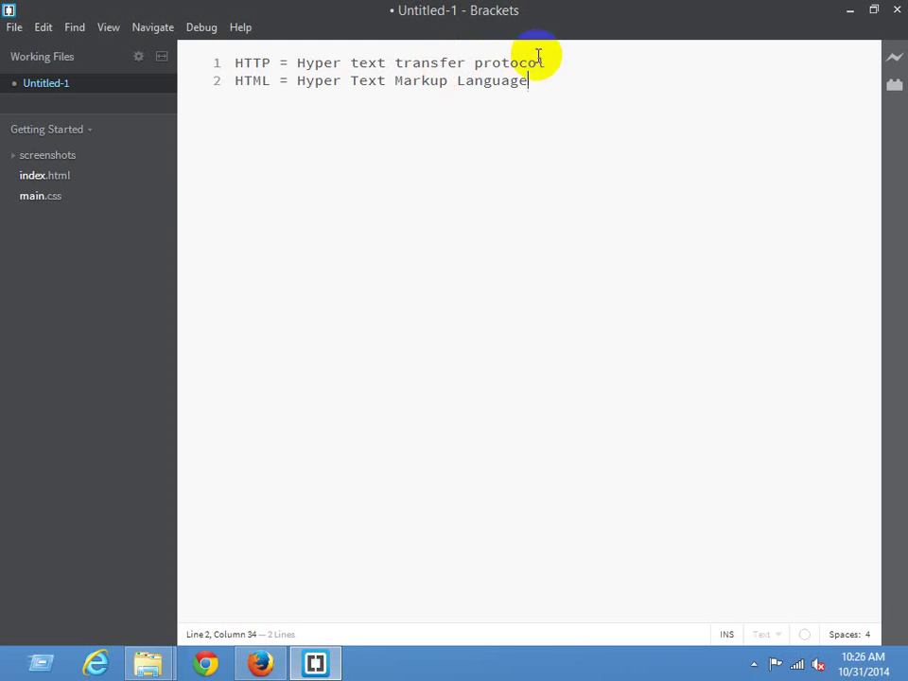
Step: Add a third line reading "CSS = Casecading Style Sheet" and briefly highlight all three definitions
key(Return)
key(Return)
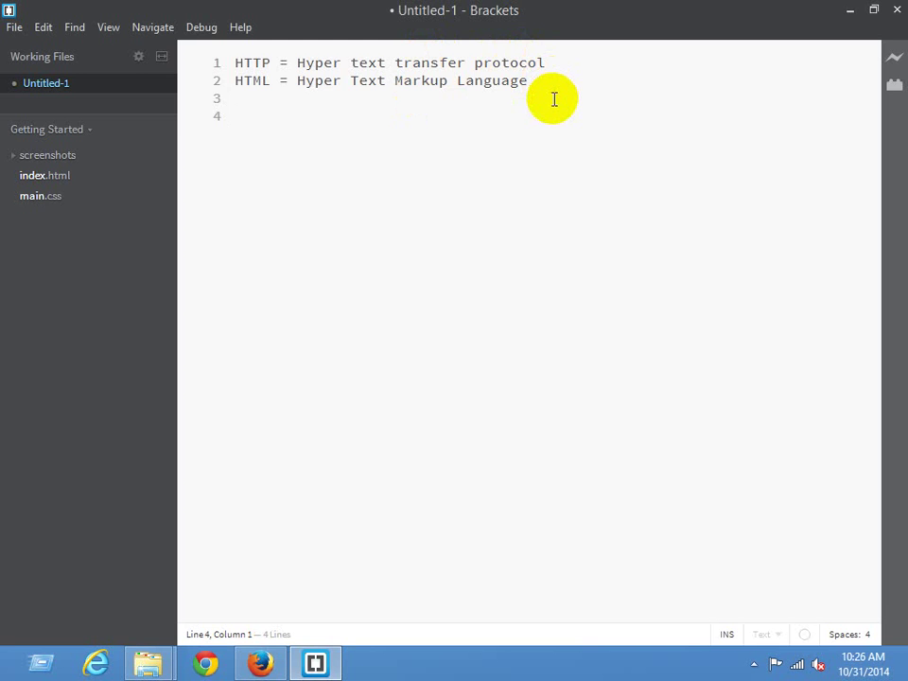
key(Up)
text(CSS = Casecad)
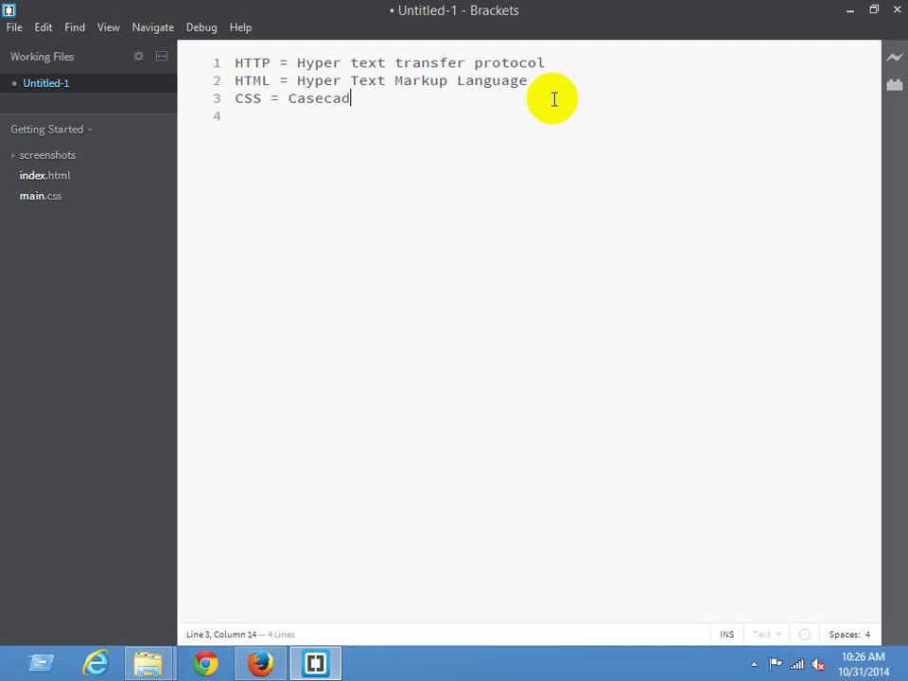
text(ing Style Sheet)
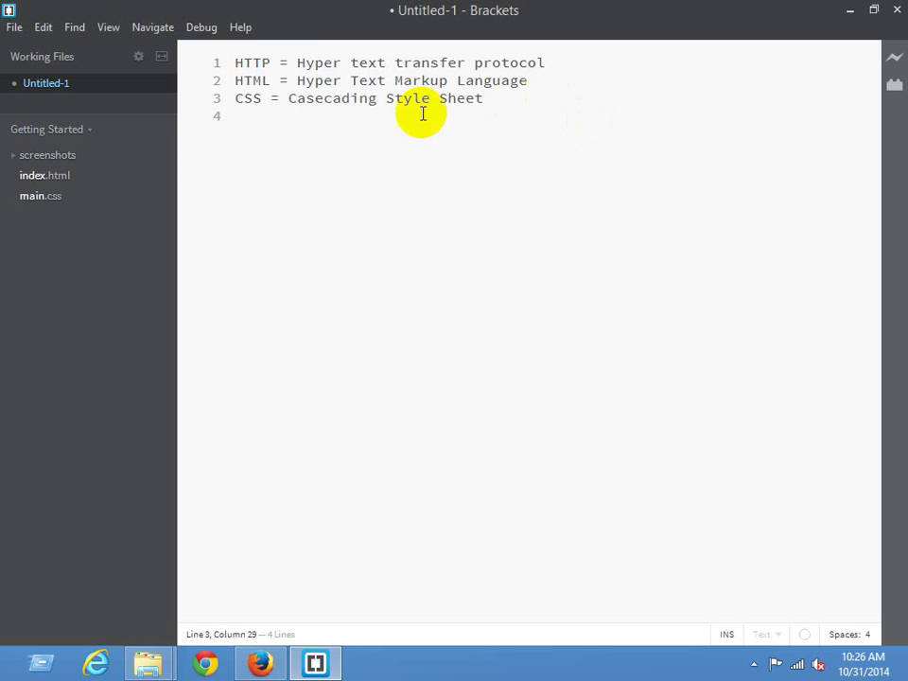
drag(508, 105, 68, 12)
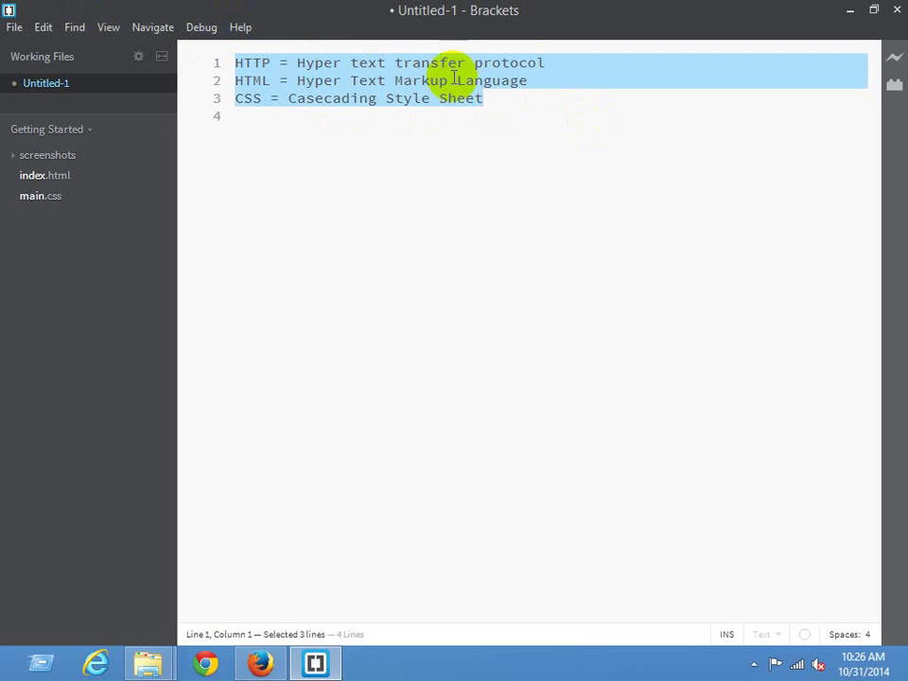
click(539, 80)
Step: Duplicate the HTTP line and edit the copy to read "HTTPS = Hyper text transfer protocol Secure"
click(587, 65)
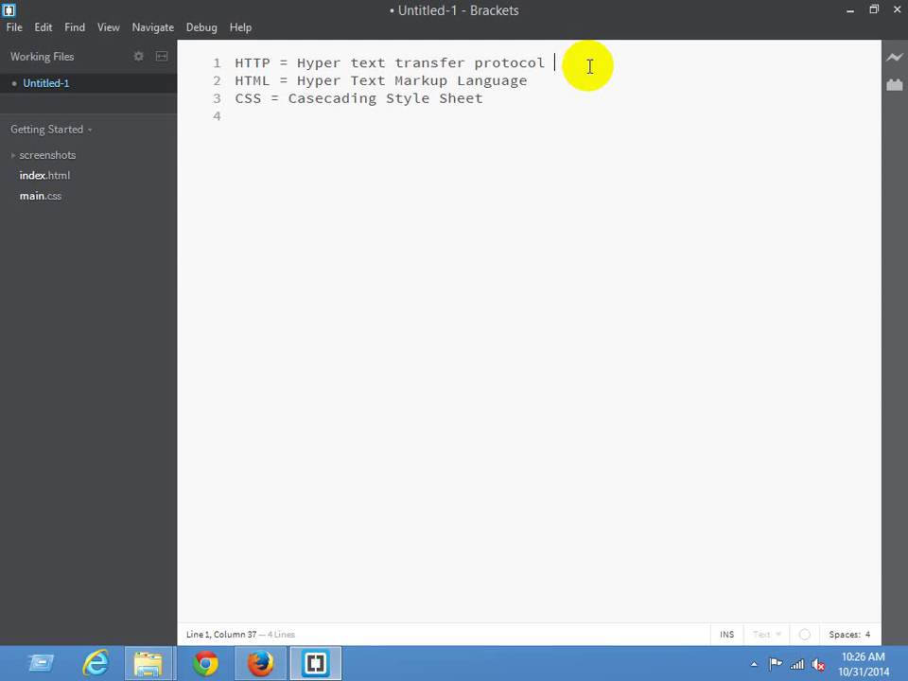
key(ctrl+d)
key(ctrl+s)
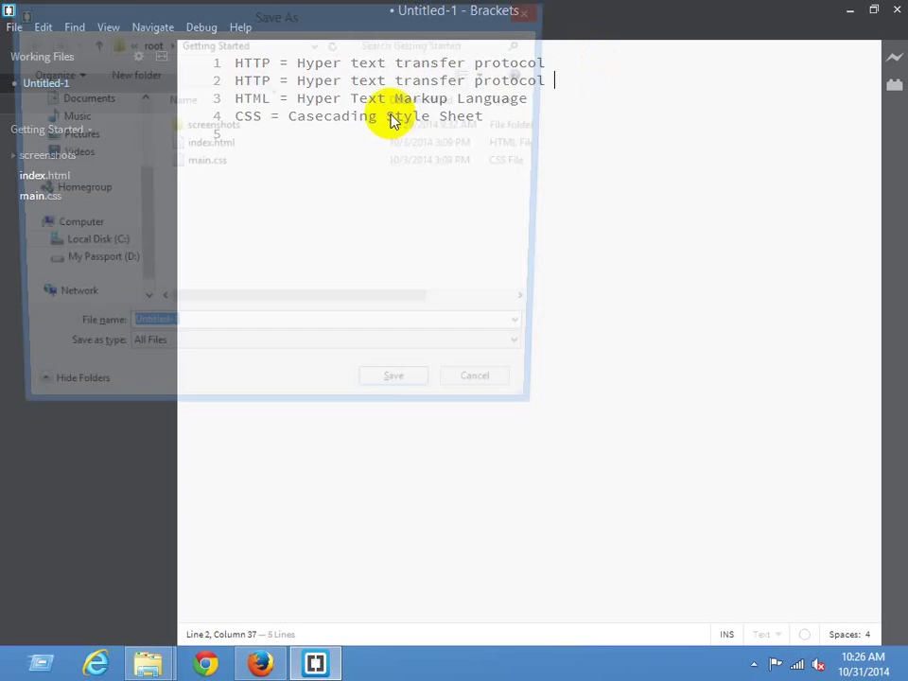
key(Escape)
click(270, 80)
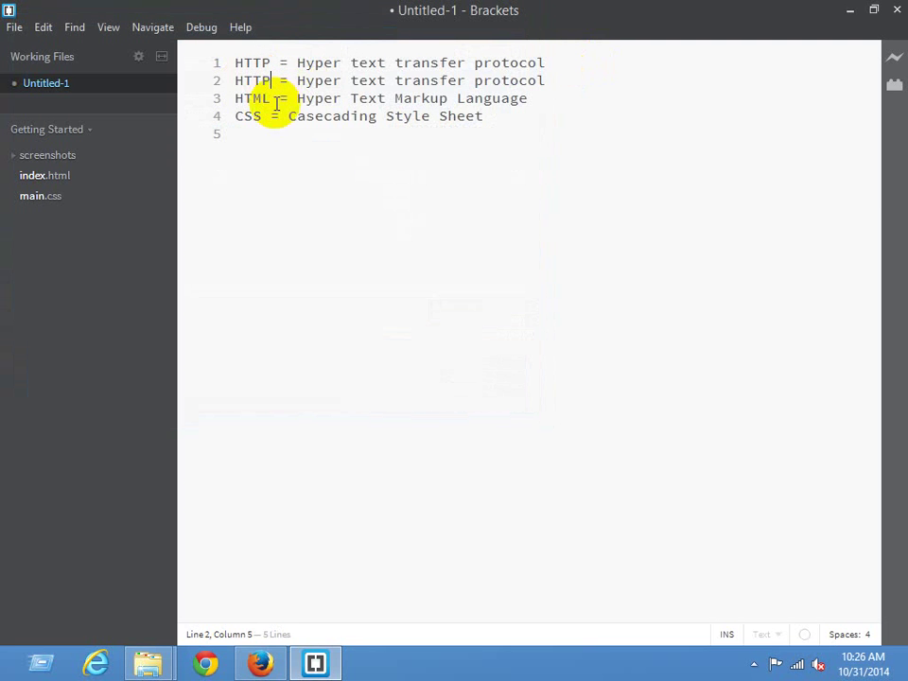
text(S)
click(556, 81)
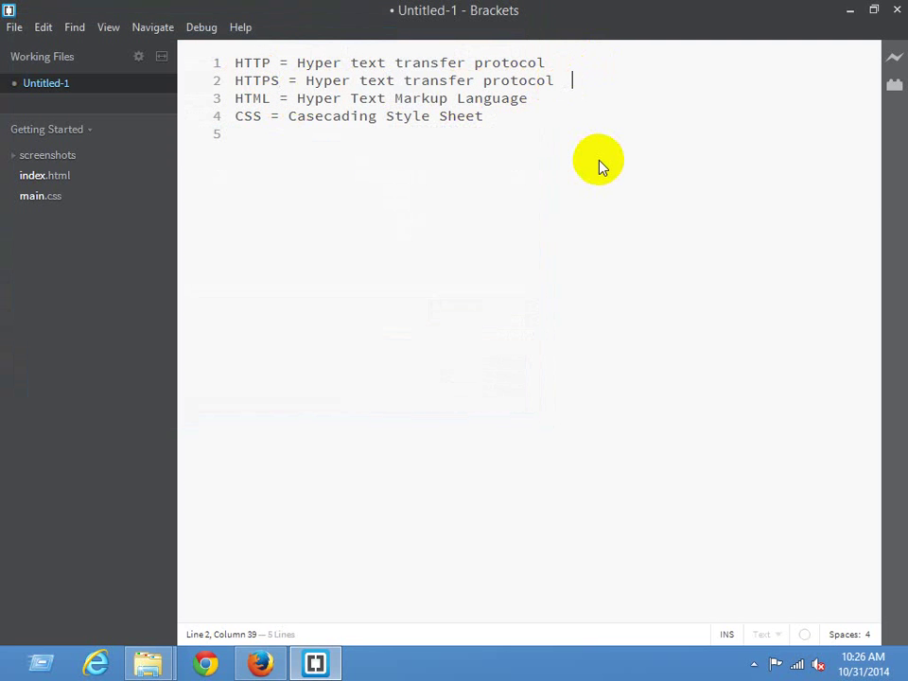
key(BackSpace)
text(Secure)
key(Up)
Step: Highlight the full HTTPS line for explanation, and clear the selection
drag(634, 83, 211, 81)
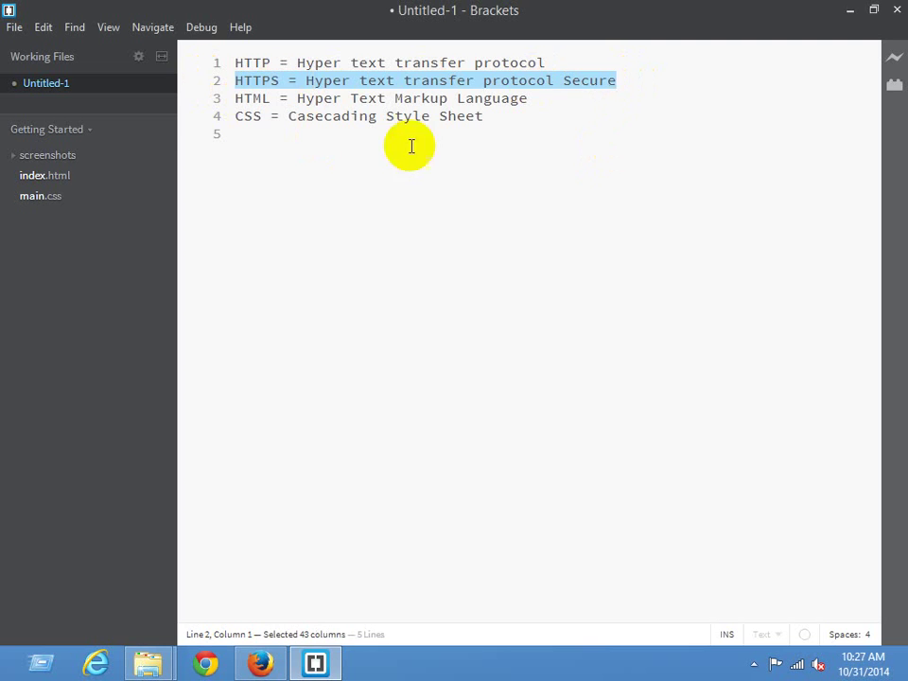
click(625, 81)
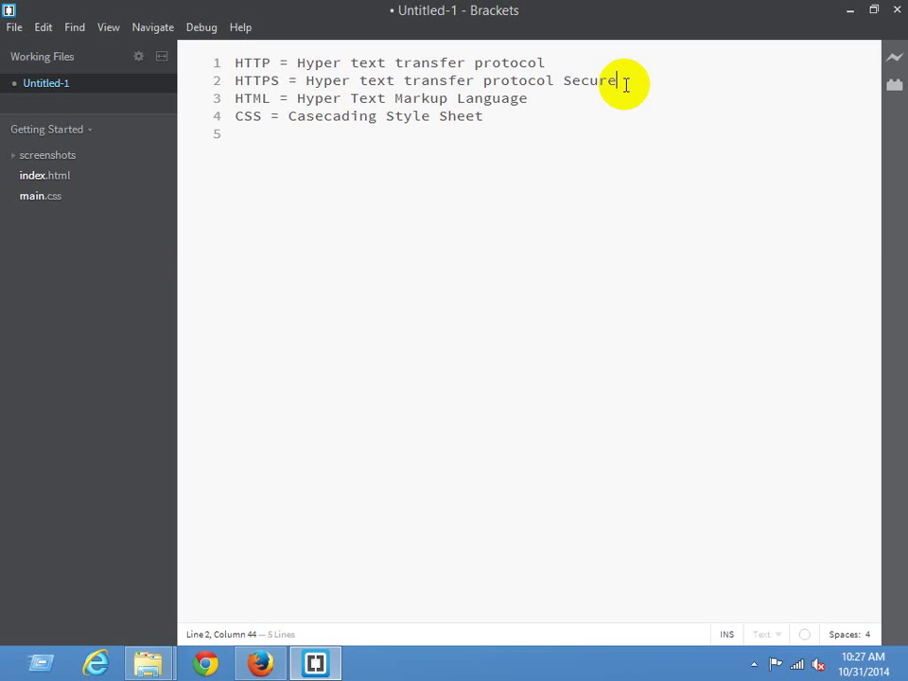
drag(622, 78, 648, 75)
click(642, 81)
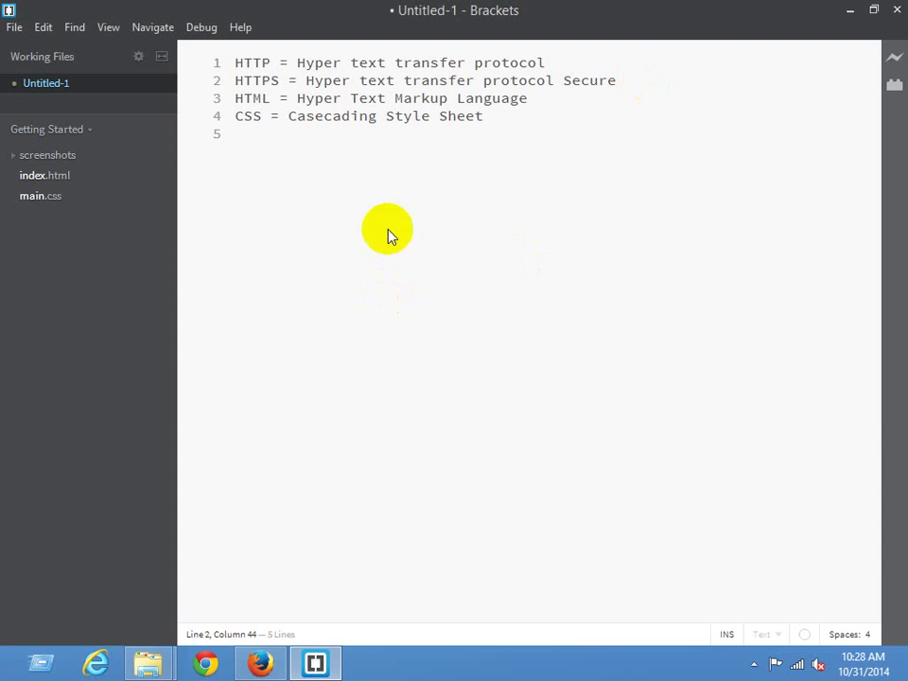
click(501, 133)
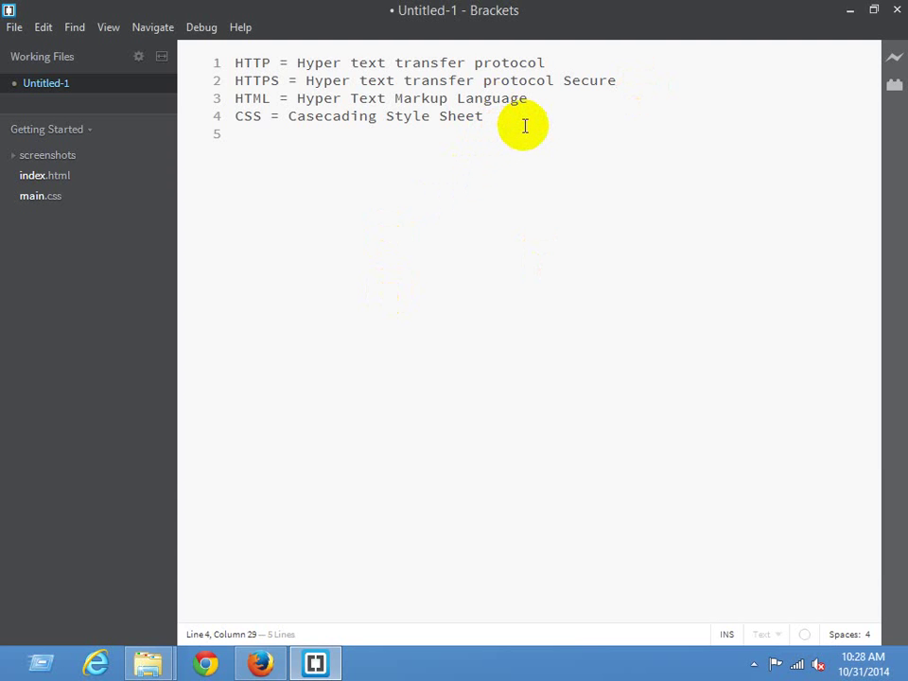
Step: Switch to File Explorer and rename New Text Document.txt in the 31-Oct-Test-site folder to index.html, accepting the extension change
click(317, 662)
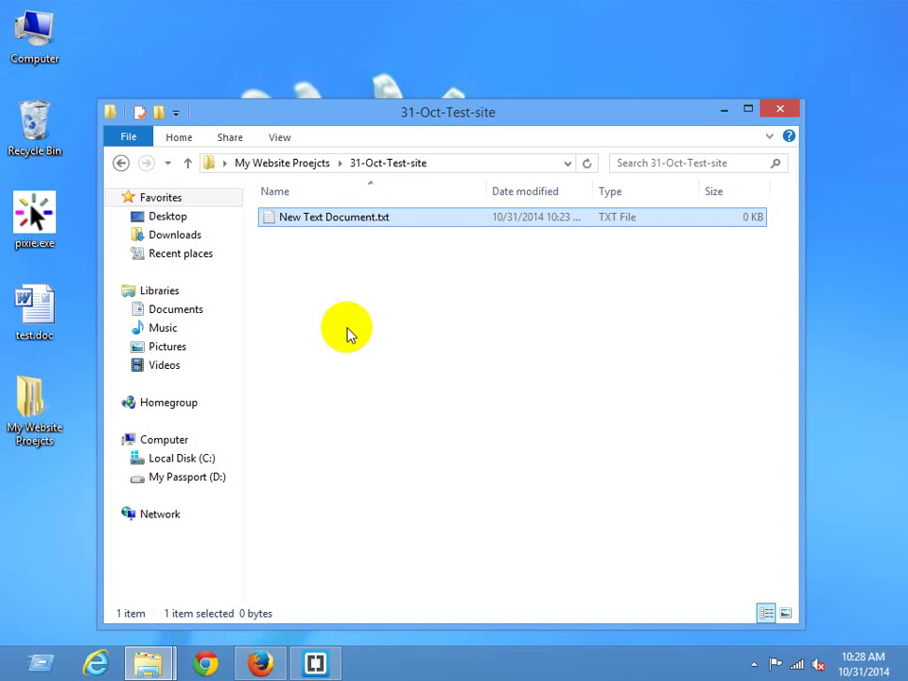
key(F2)
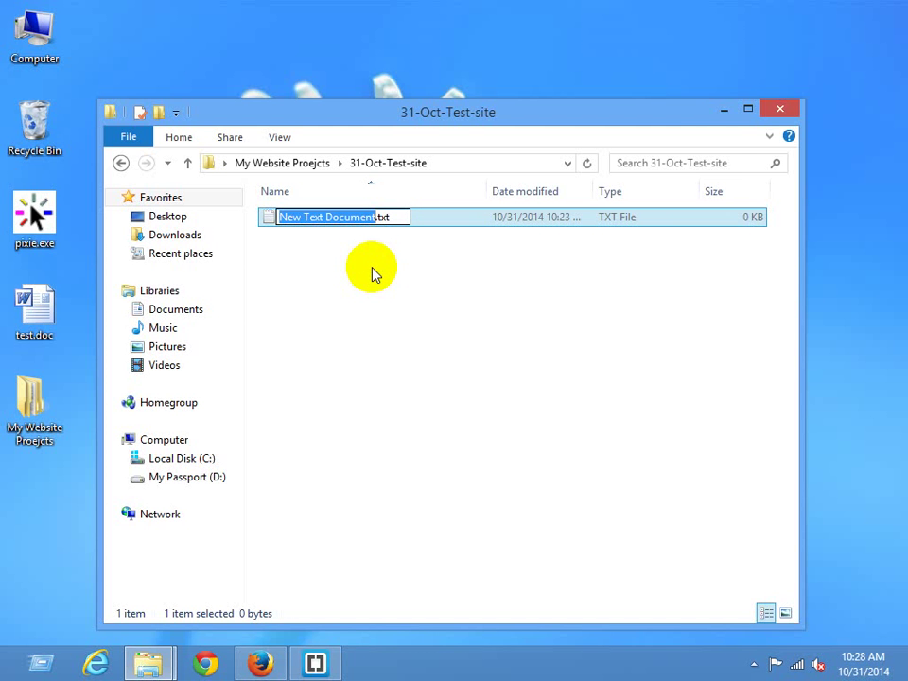
key(End)
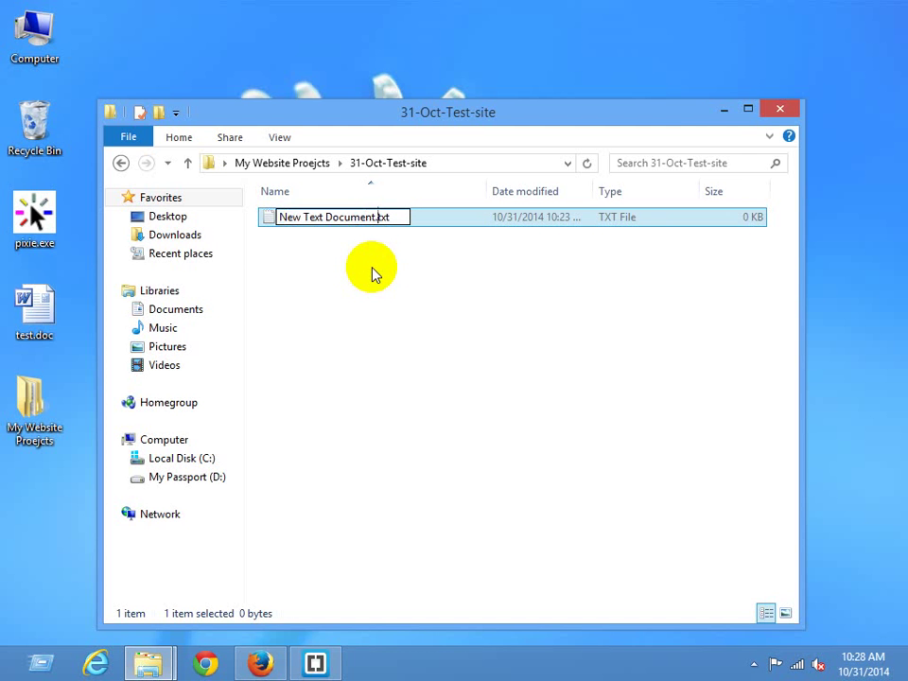
key(BackSpace)
key(BackSpace)
key(BackSpace)
key(BackSpace)
key(BackSpace)
key(BackSpace)
key(BackSpace)
key(BackSpace)
key(BackSpace)
key(BackSpace)
key(BackSpace)
key(BackSpace)
key(BackSpace)
key(BackSpace)
key(BackSpace)
key(BackSpace)
key(BackSpace)
key(BackSpace)
key(BackSpace)
key(BackSpace)
key(BackSpace)
text(inde)
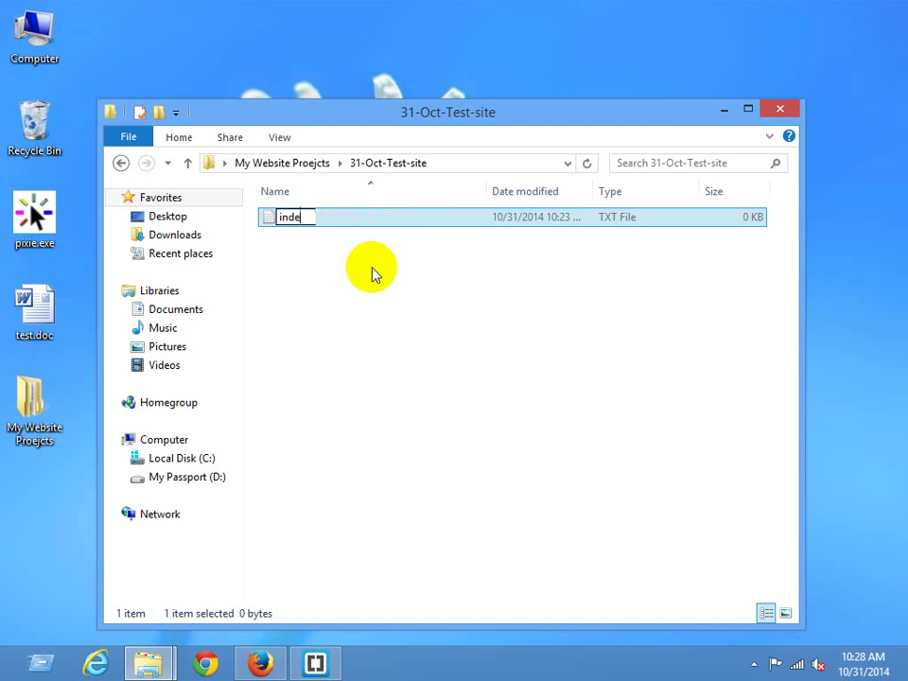
text(x.html)
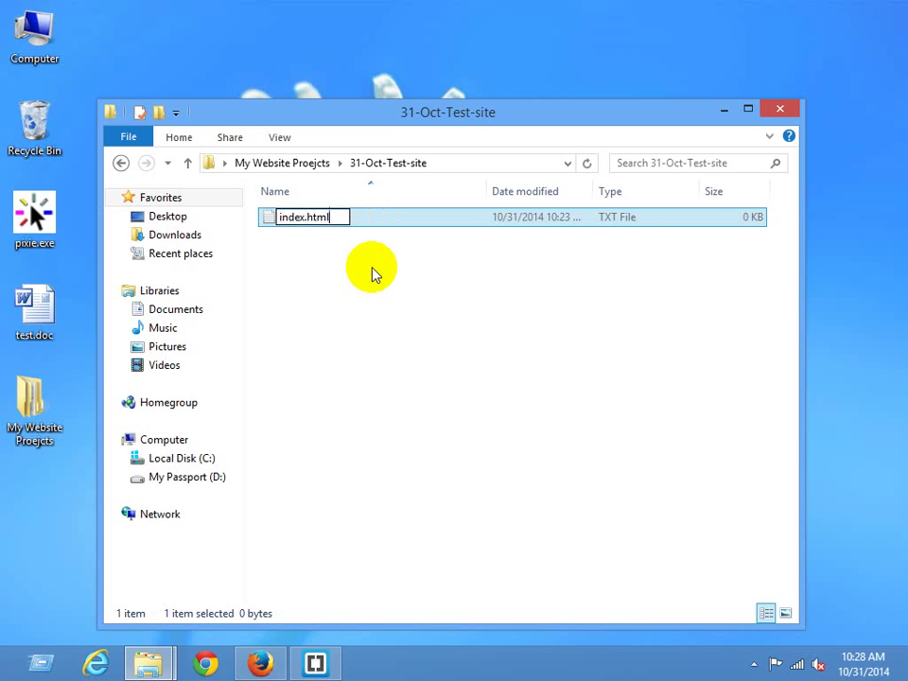
key(Return)
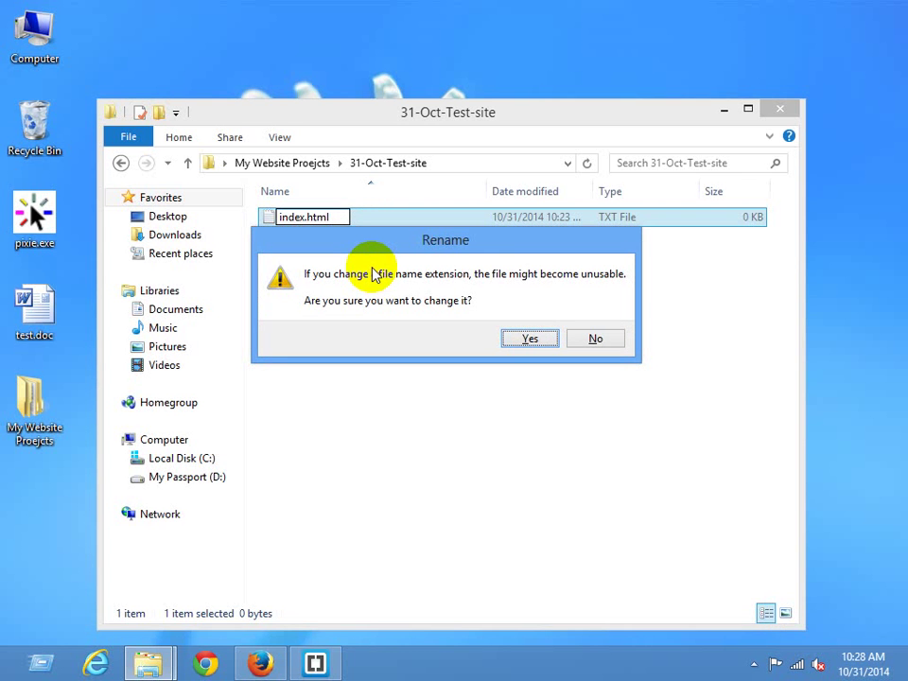
key(Return)
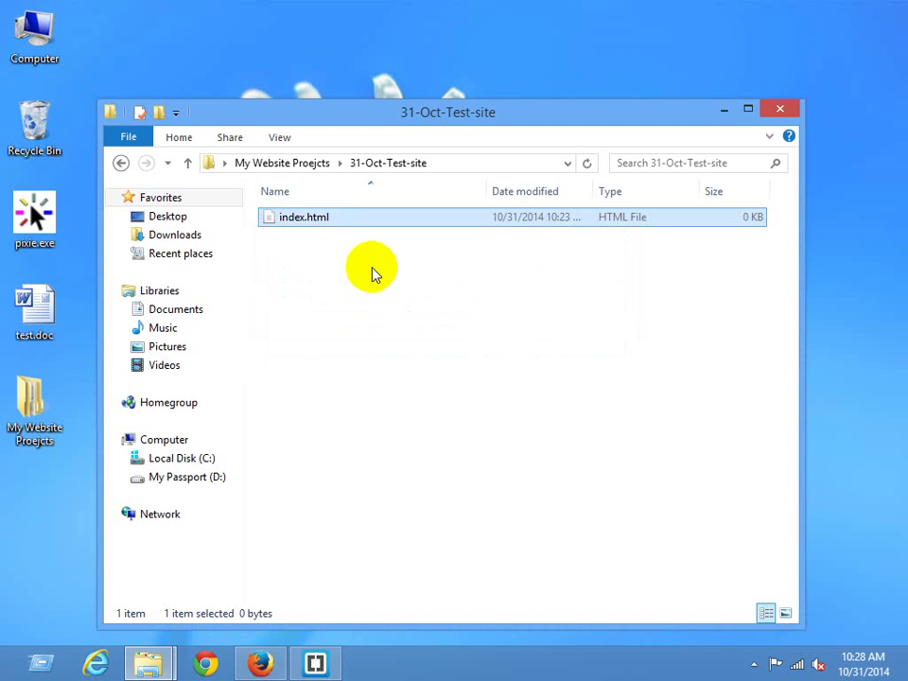
Step: Open the index.html file from the 31-Oct-Test-site folder in Brackets
right_click(289, 218)
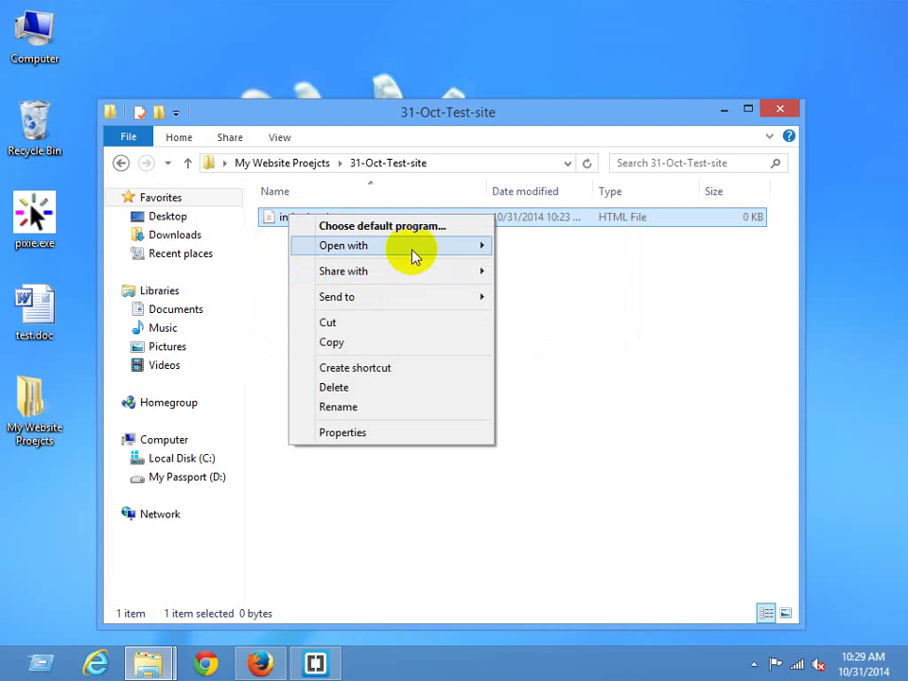
mouse_move(413, 248)
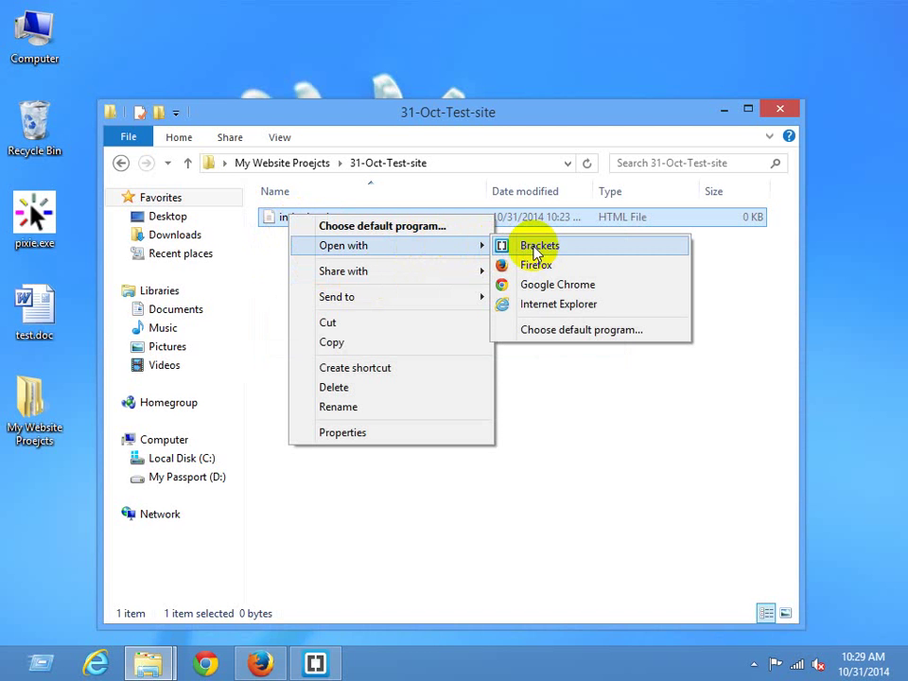
click(536, 248)
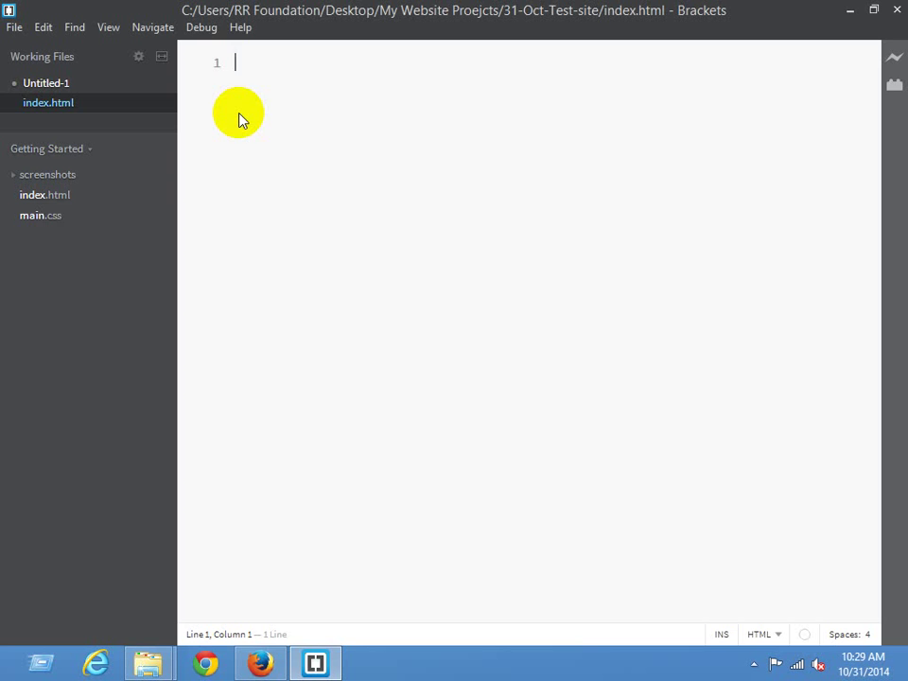
Step: Write the tag pair "<html> </html>" on line 1 of index.html and add three new lines below it
text(<)
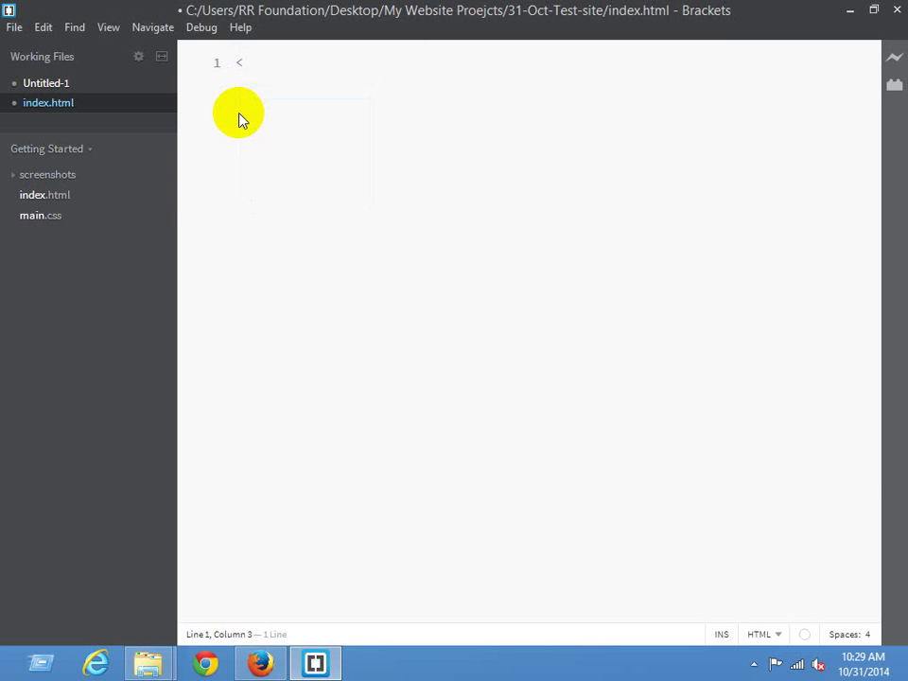
key(BackSpace)
text(html> </html>)
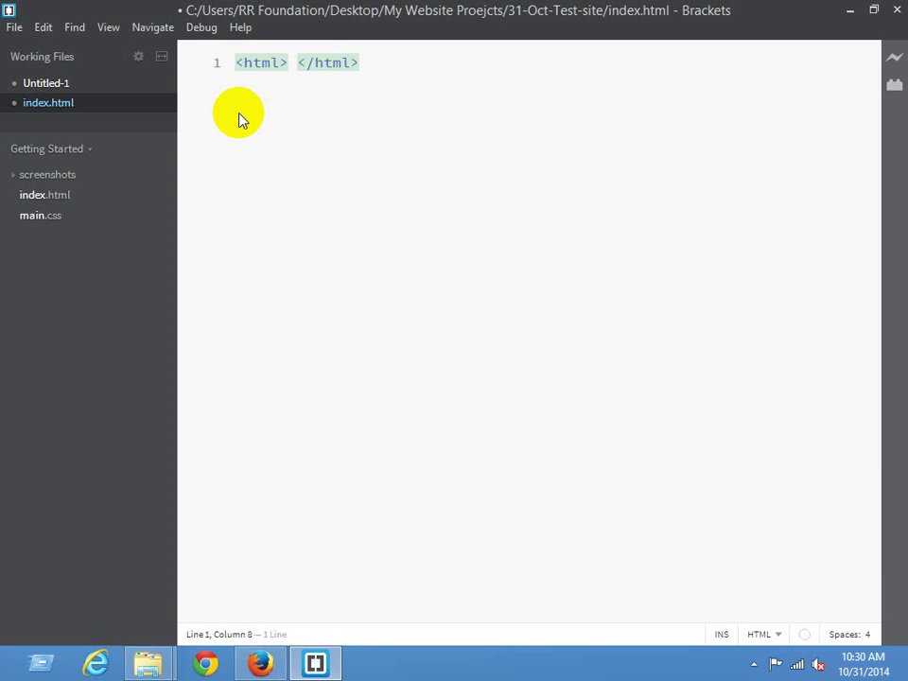
key(End)
key(Return)
key(Return)
key(Return)
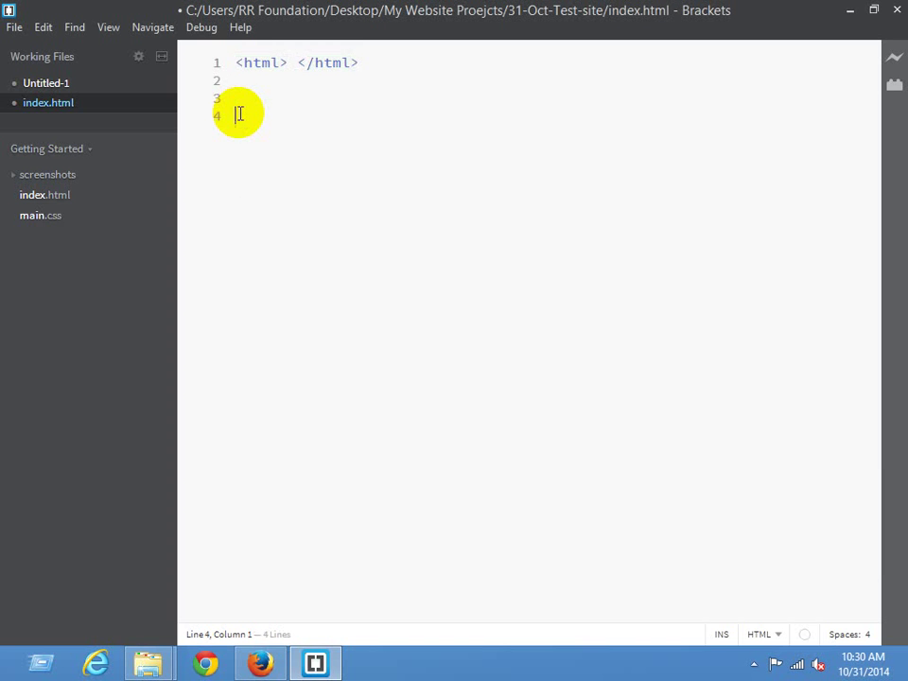
Step: Write a tag syntax note ending in "Tag Name Less than" on line 4, and delete it again
text(Letter than Tag)
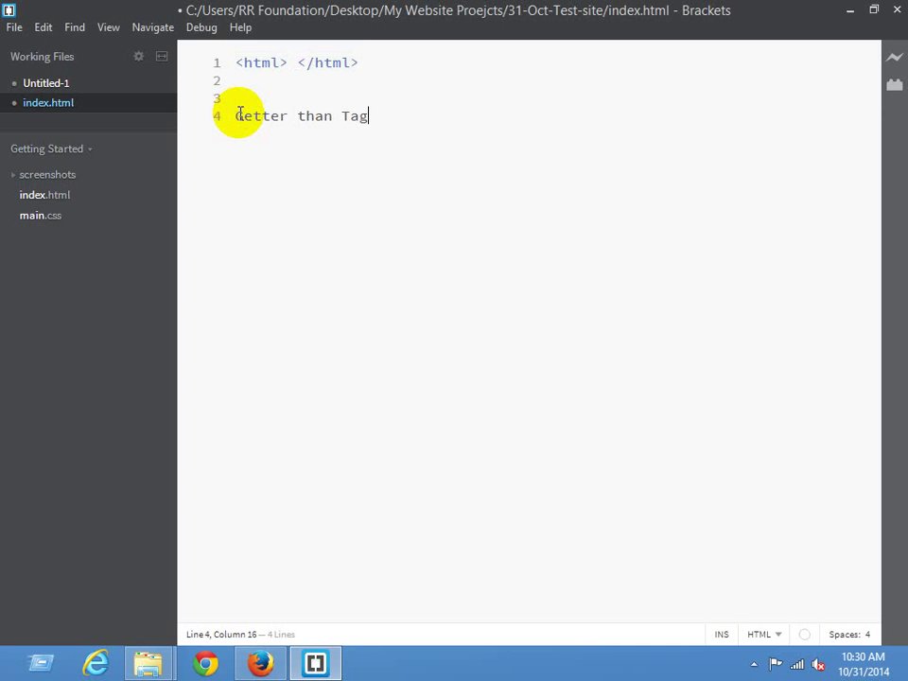
text( Name Less than)
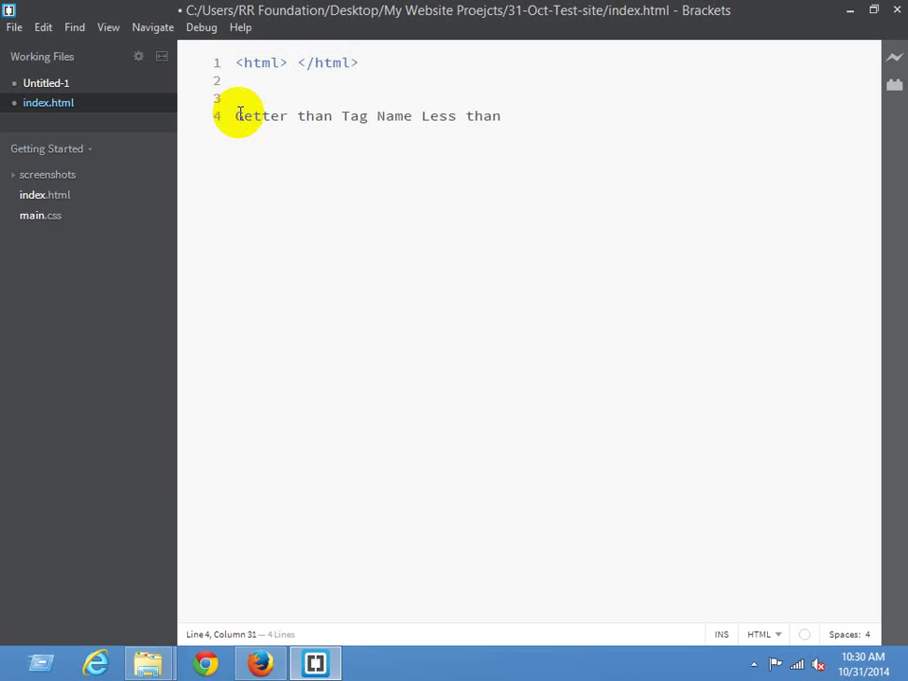
shift+click(238, 115)
key(BackSpace)
Step: Highlight the opening <html> tag on line 1 for explanation
key(Up)
key(Up)
key(Up)
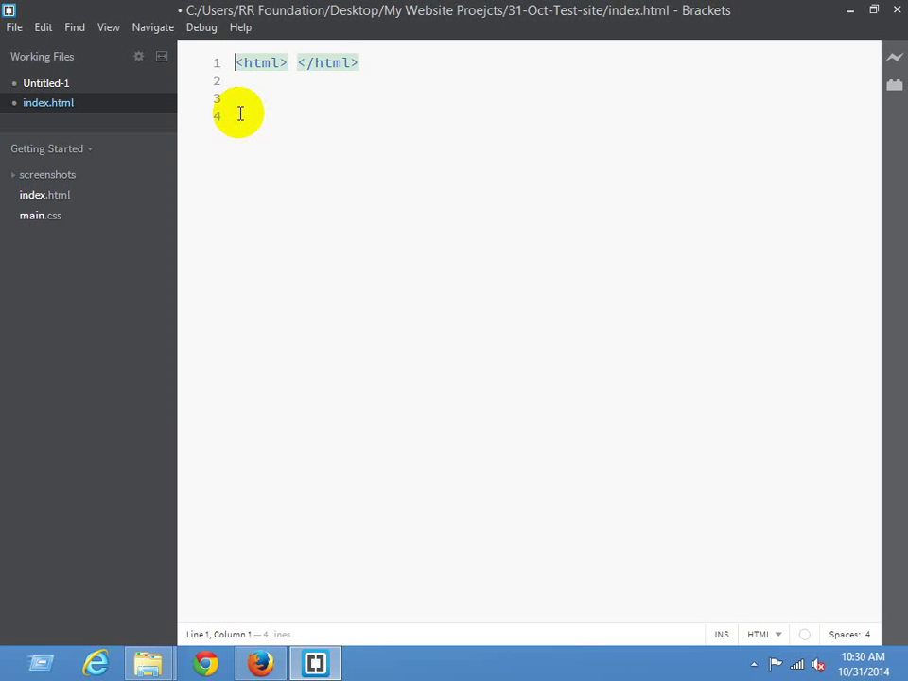
key(shift+Right)
key(shift+Right)
key(shift+Right)
key(shift+Right)
key(shift+Right)
key(shift+Right)
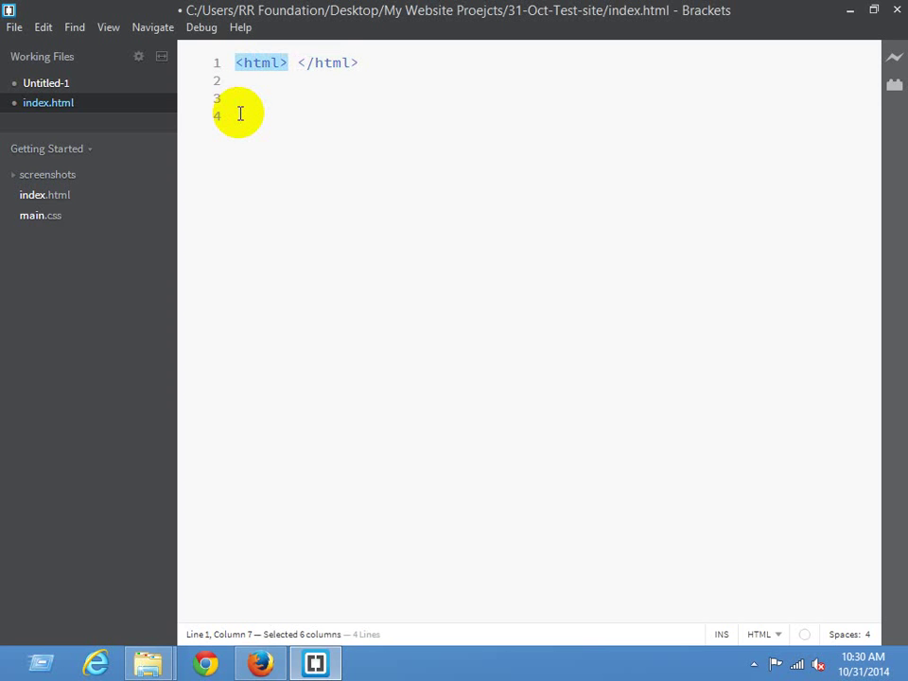
Step: Highlight the closing </html> tag, followed by the space between the two html tags
key(Right)
key(Right)
key(shift+Right)
key(shift+Right)
key(shift+Right)
key(shift+Right)
key(shift+Right)
key(shift+Right)
key(shift+Right)
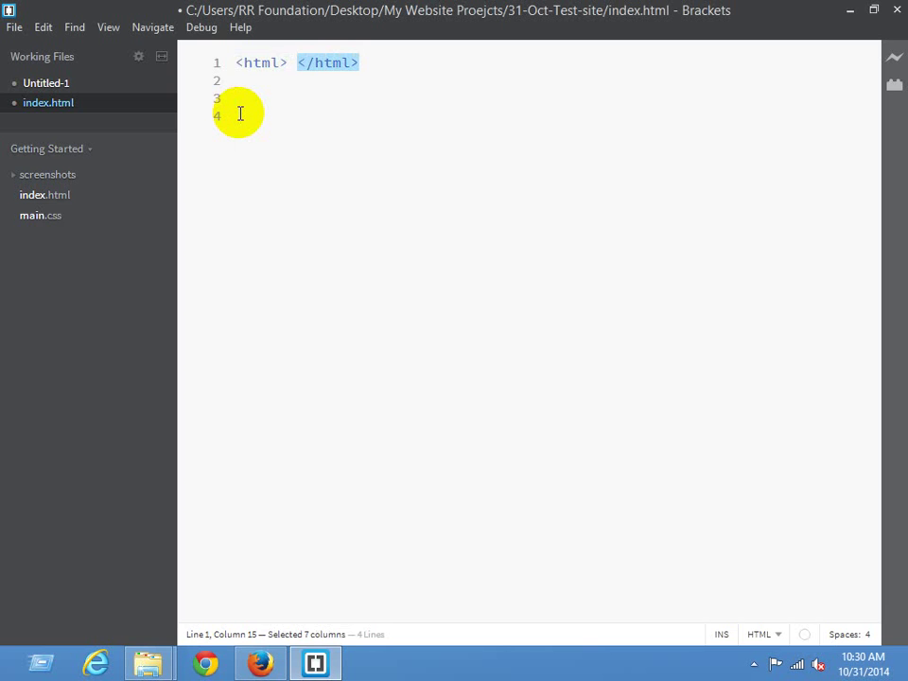
key(Left)
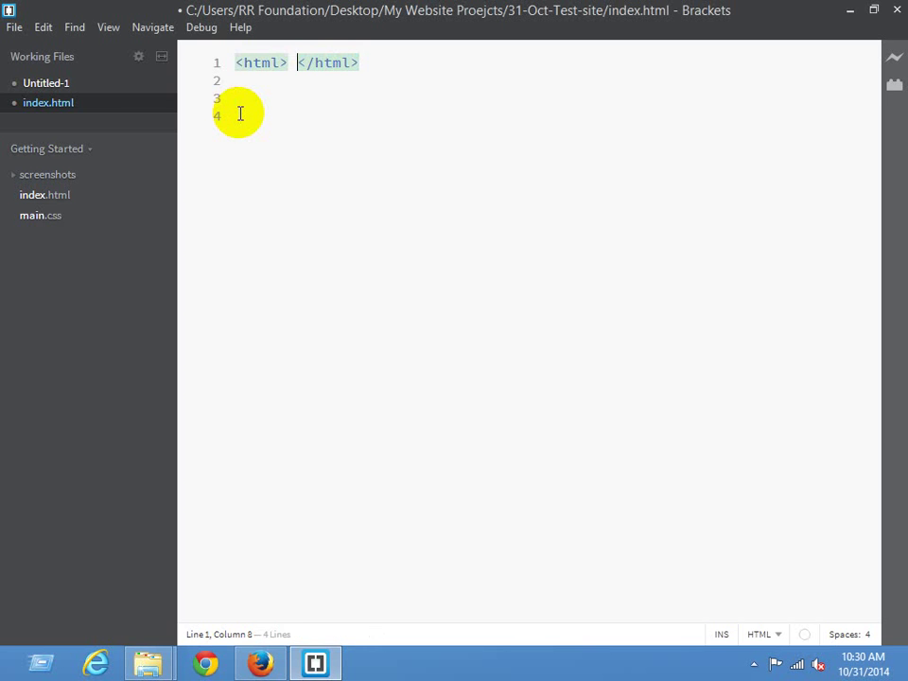
key(shift+Left)
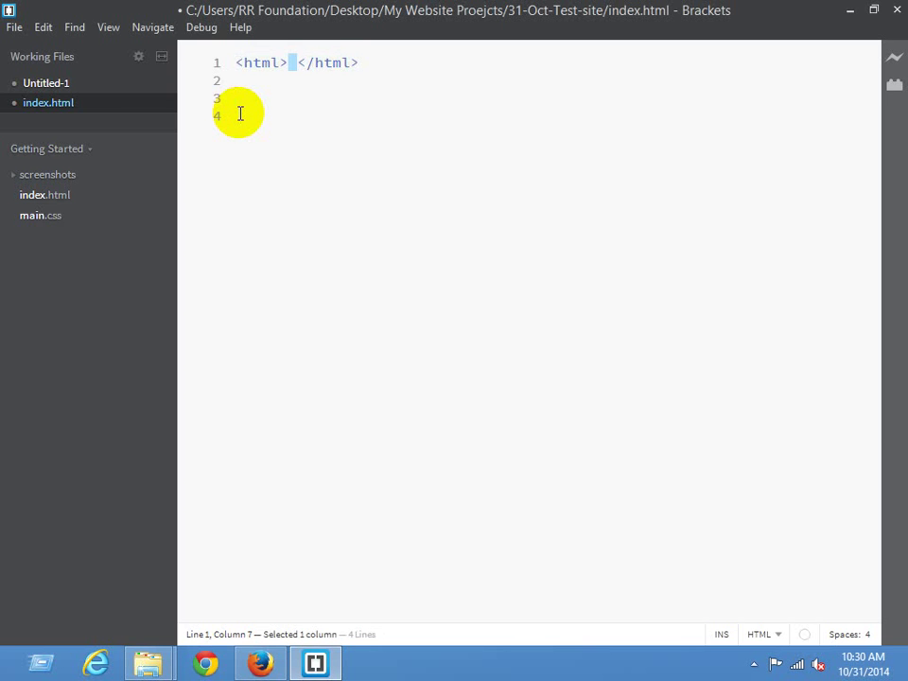
Step: Write the tag structure note "Tag ==== Information ==== Tag" on line 4 of index.html
click(238, 115)
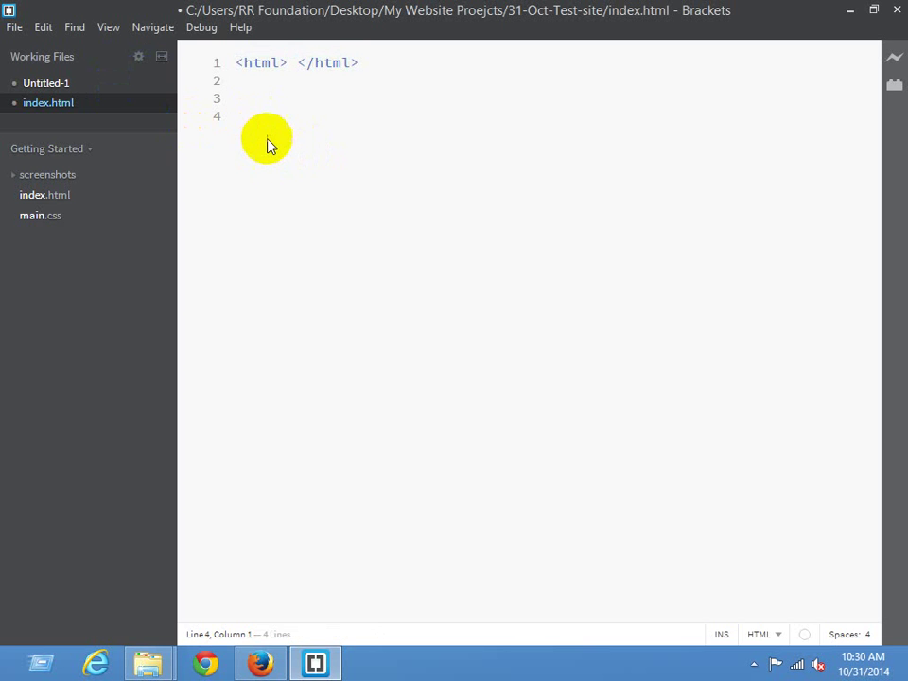
text(Tag ==== Inf)
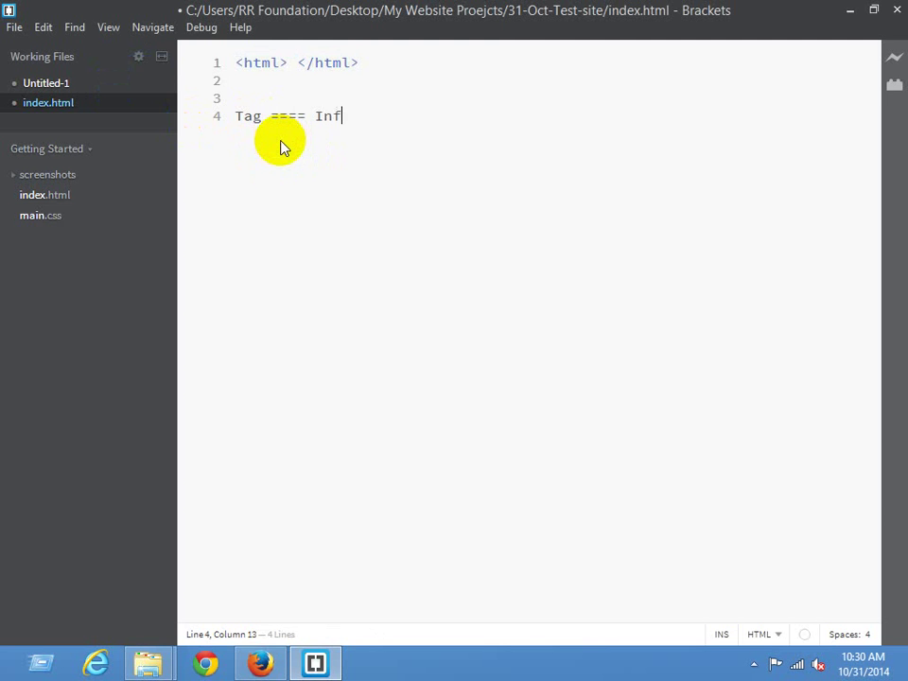
text(ormation ===)
text(= Tag)
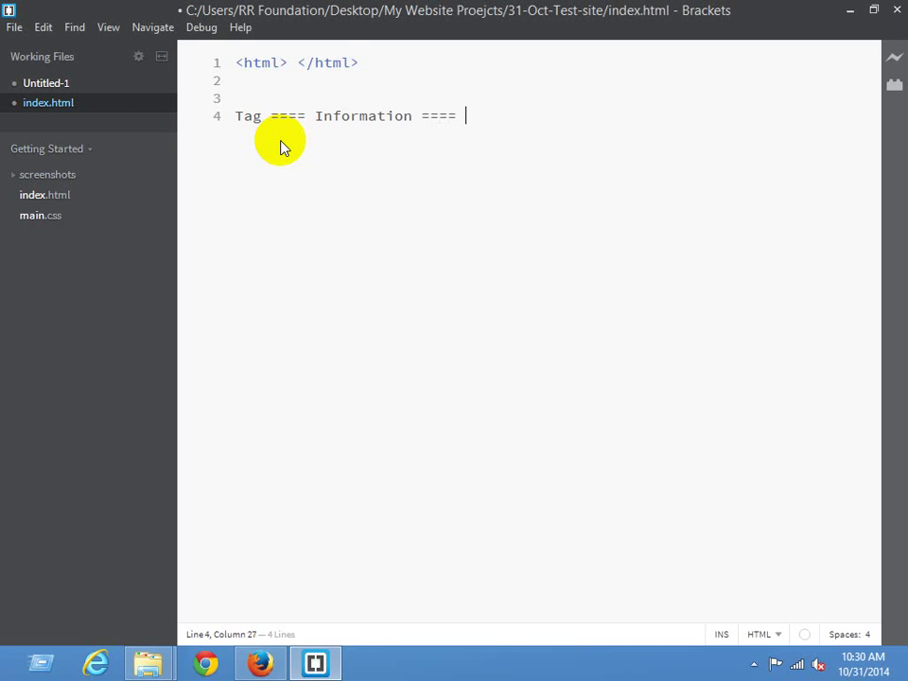